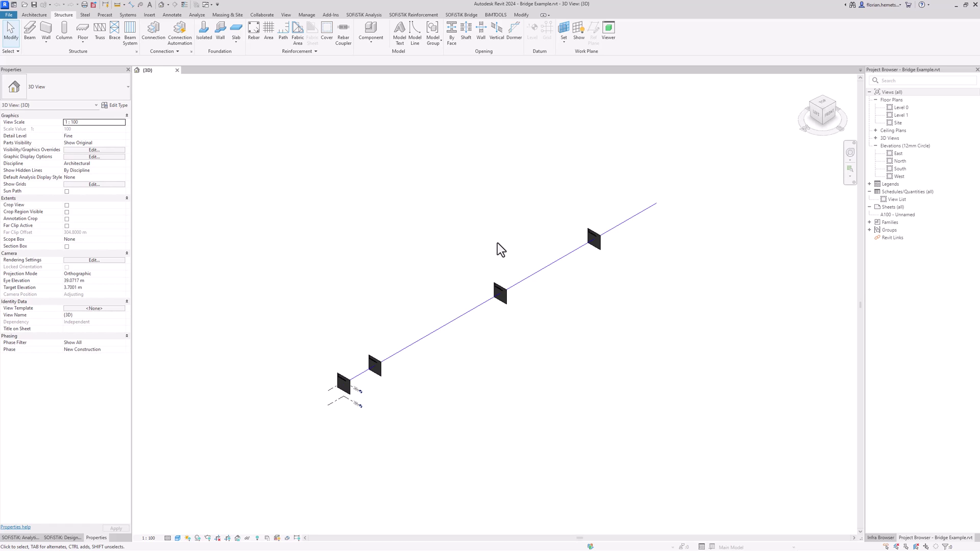
# Show the SOFiSTiK Bridge ribbon tools beside the 3D view of the bridge axis.
pyautogui.click(457, 18)
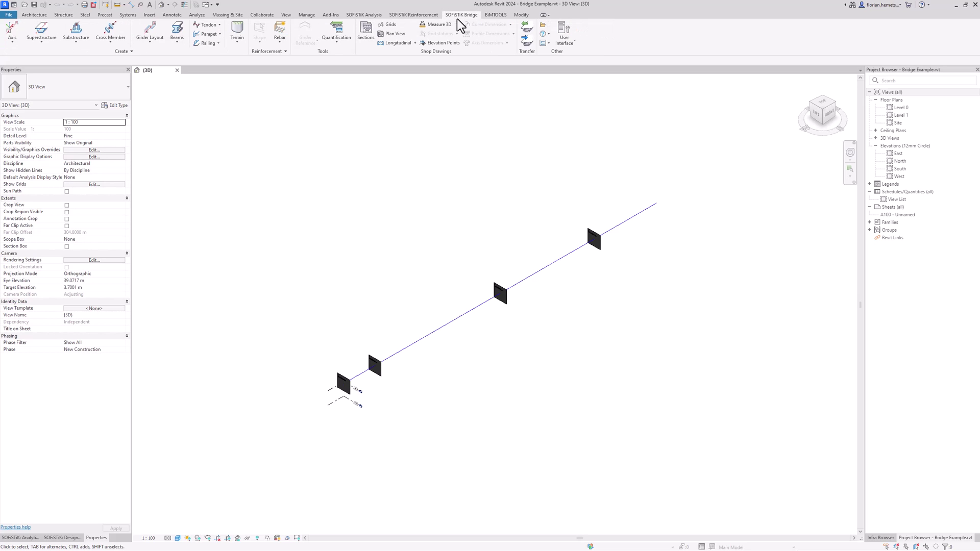
# Start a new superstructure component from the Superstructure > Create command.
pyautogui.click(53, 47)
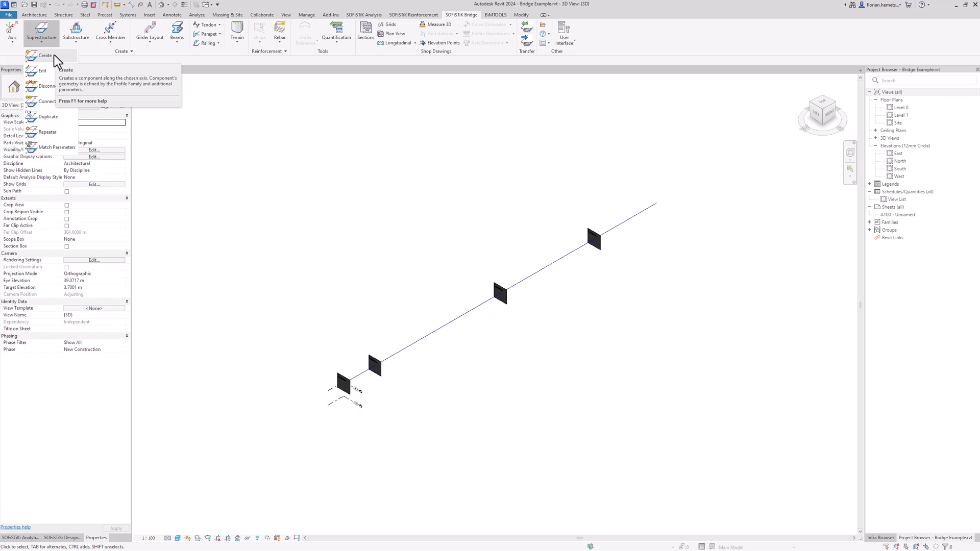
pyautogui.click(54, 54)
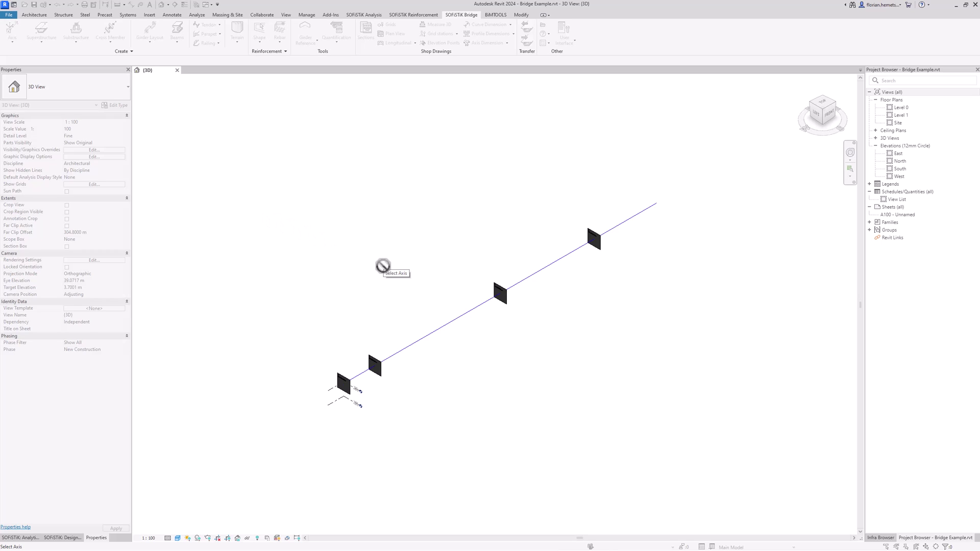
# Pick the bridge axis for the new superstructure and move its dialog aside.
pyautogui.click(383, 265)
pyautogui.moveTo(30, 538); pyautogui.dragTo(438, 362)
pyautogui.moveTo(389, 74); pyautogui.dragTo(558, 87)
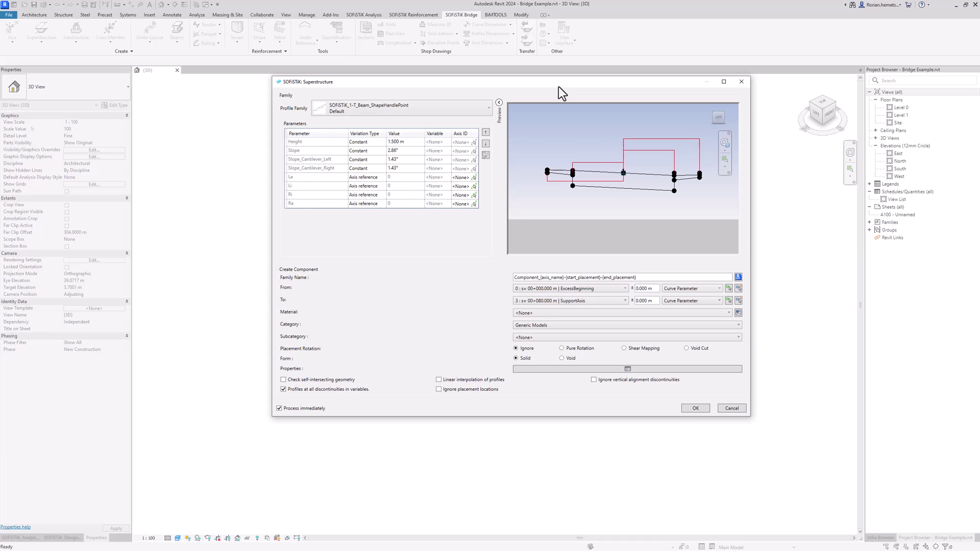
# Set the profile family to SOFiSTiK_Profile_T-Beam, type Profile_T-Beam_Type-1.
pyautogui.click(396, 110)
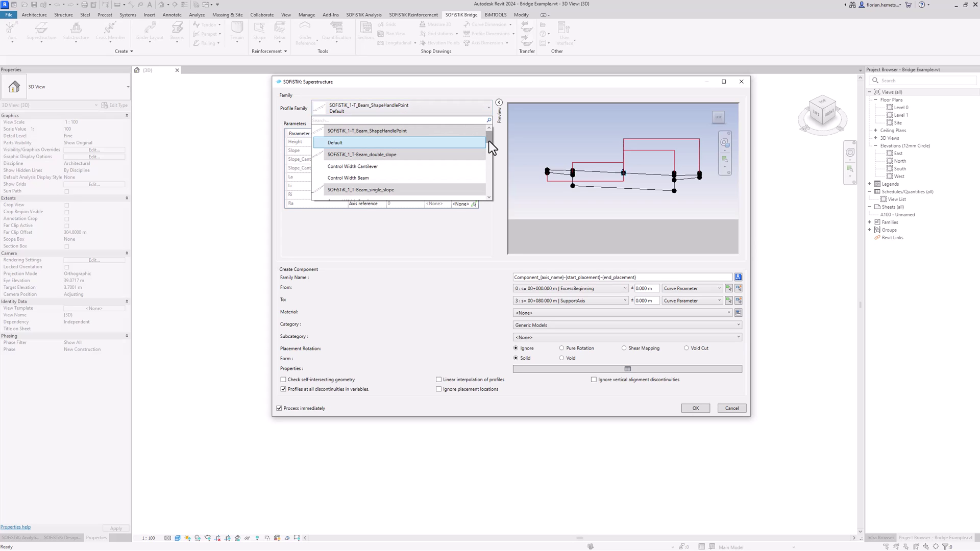
pyautogui.moveTo(488, 141); pyautogui.dragTo(498, 196)
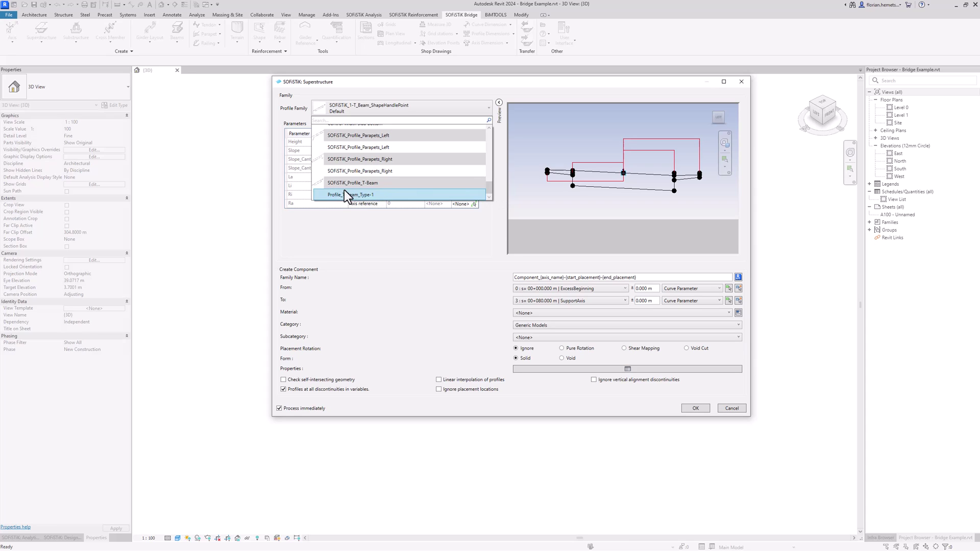
pyautogui.moveTo(362, 187)
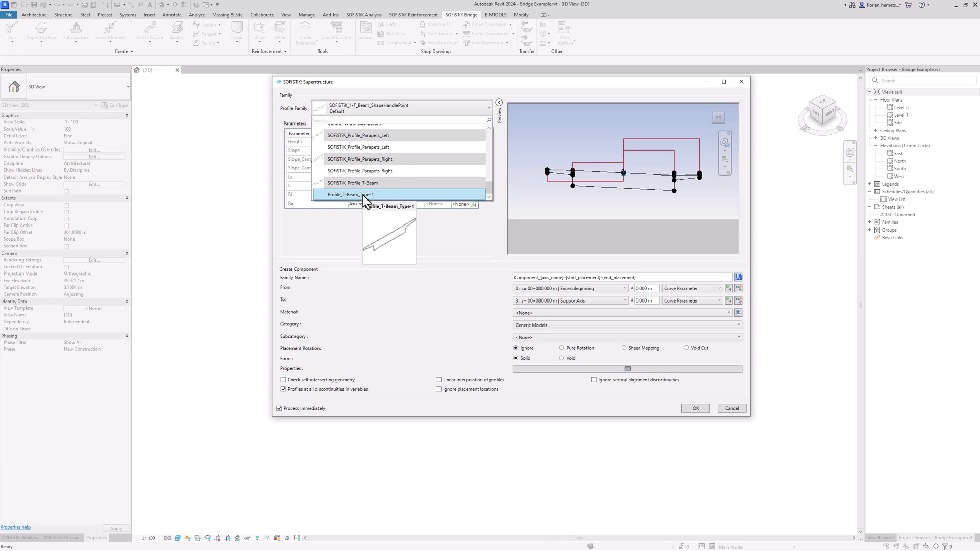
pyautogui.click(362, 195)
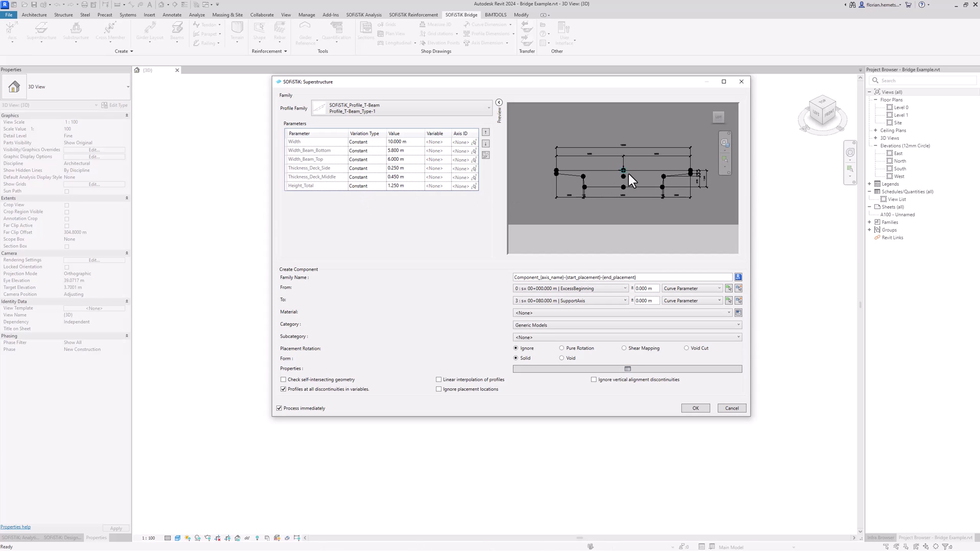
pyautogui.scroll(1, 666, 161)
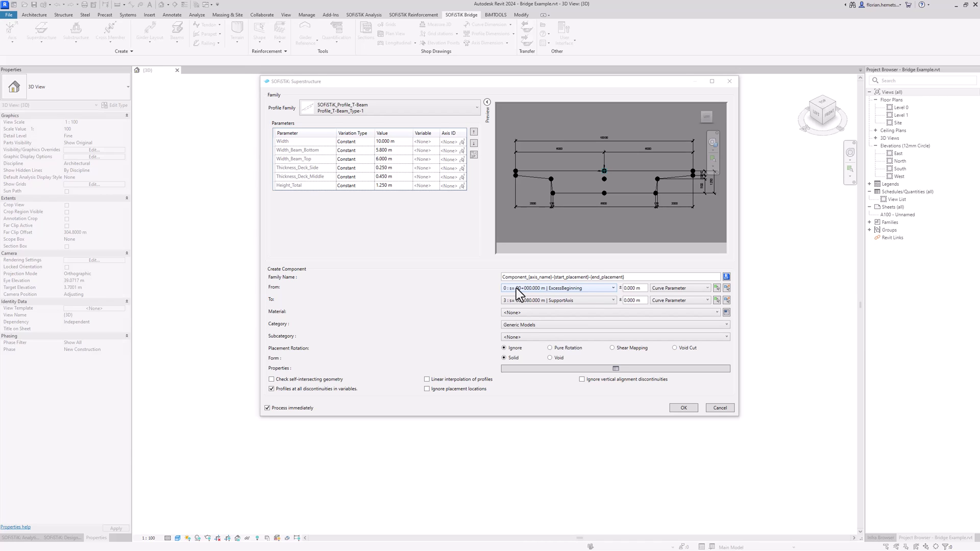
# Run the superstructure from SupportAxis 1 at 10 m to SupportAxis 2 at 50 m, end offset -0.05.
pyautogui.click(593, 289)
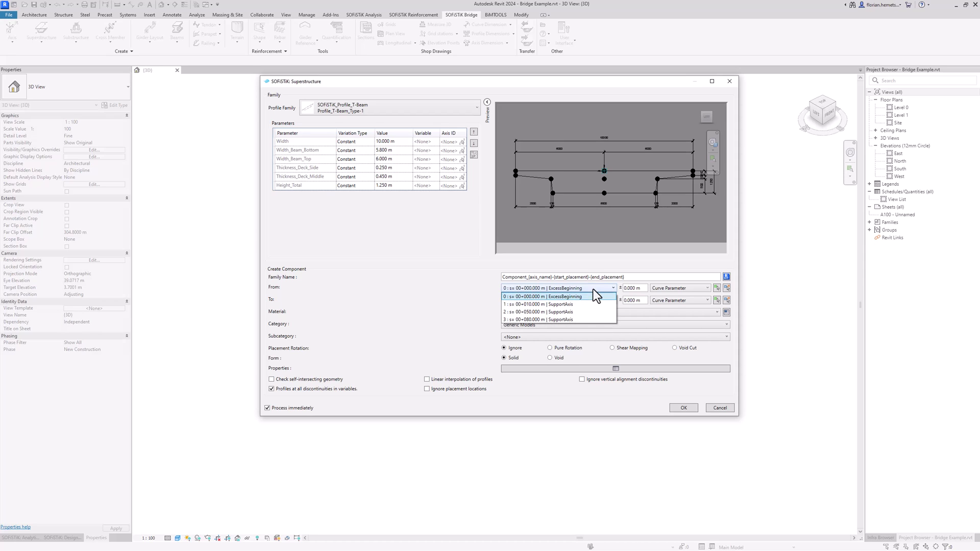
pyautogui.click(585, 304)
pyautogui.click(592, 300)
pyautogui.click(587, 331)
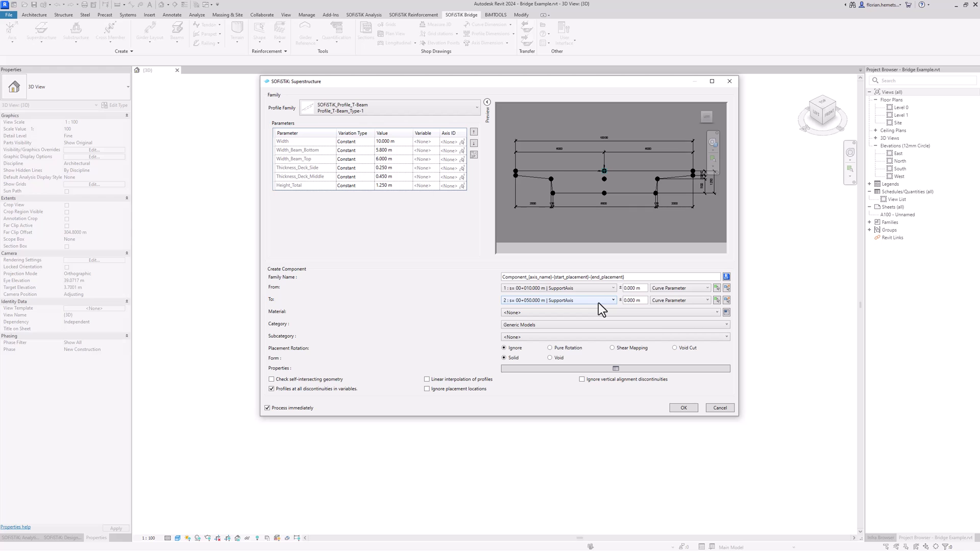
pyautogui.moveTo(576, 97); pyautogui.dragTo(199, 163)
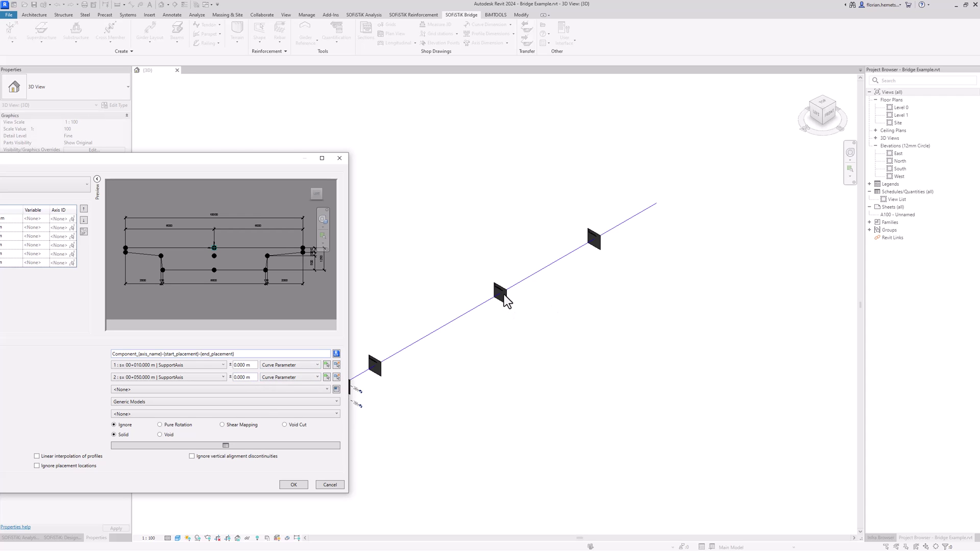
pyautogui.moveTo(285, 164); pyautogui.dragTo(622, 93)
pyautogui.moveTo(588, 307); pyautogui.dragTo(568, 306)
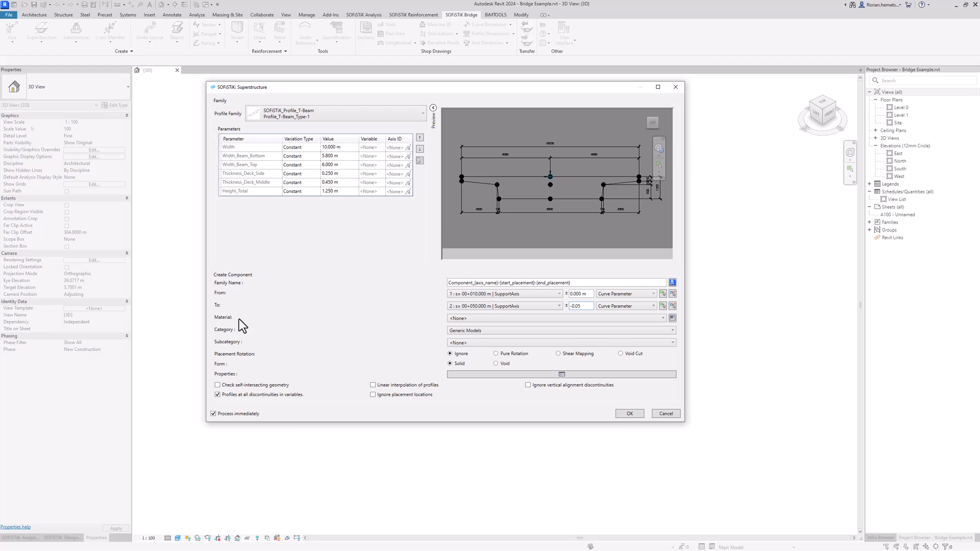
# Set the superstructure material to Concrete and keep the category as Generic Models.
pyautogui.click(488, 318)
pyautogui.write('con')
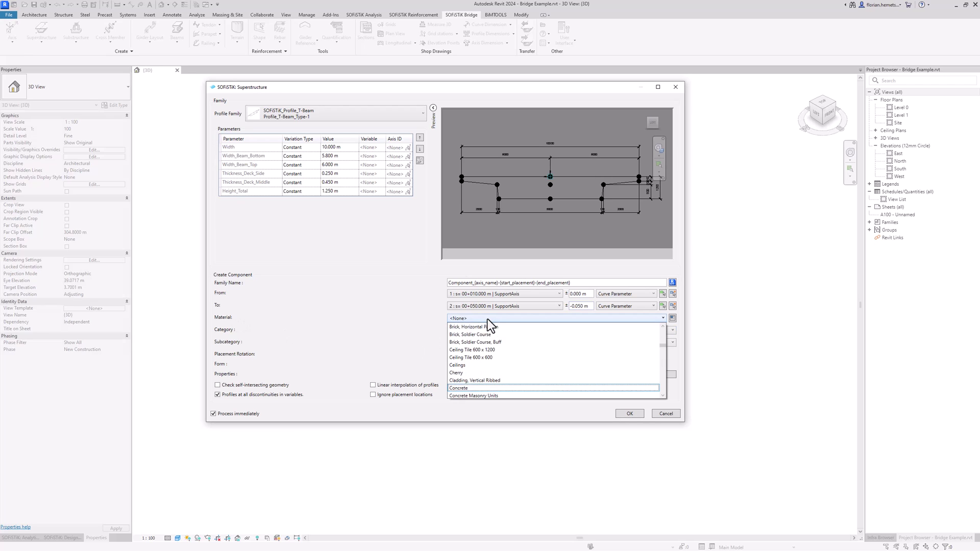
pyautogui.click(463, 386)
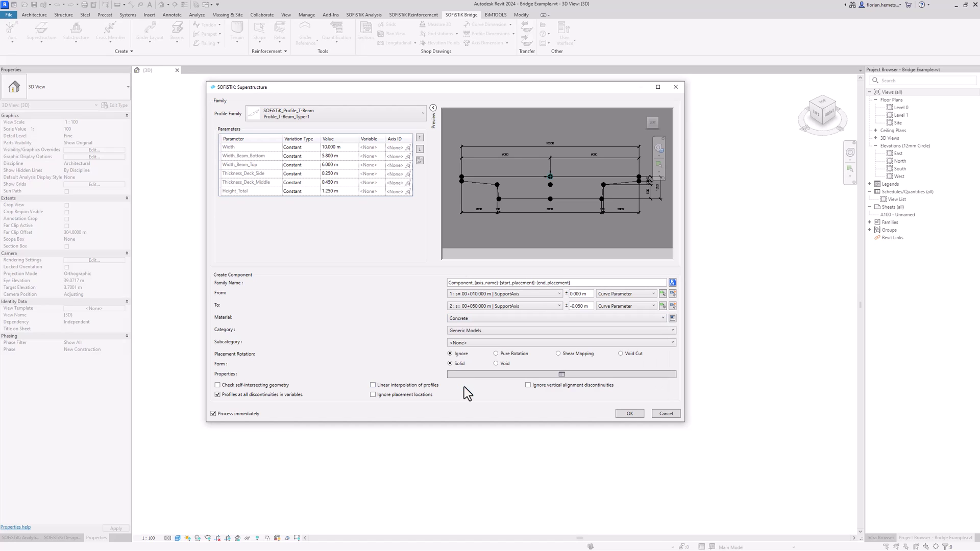
pyautogui.click(503, 331)
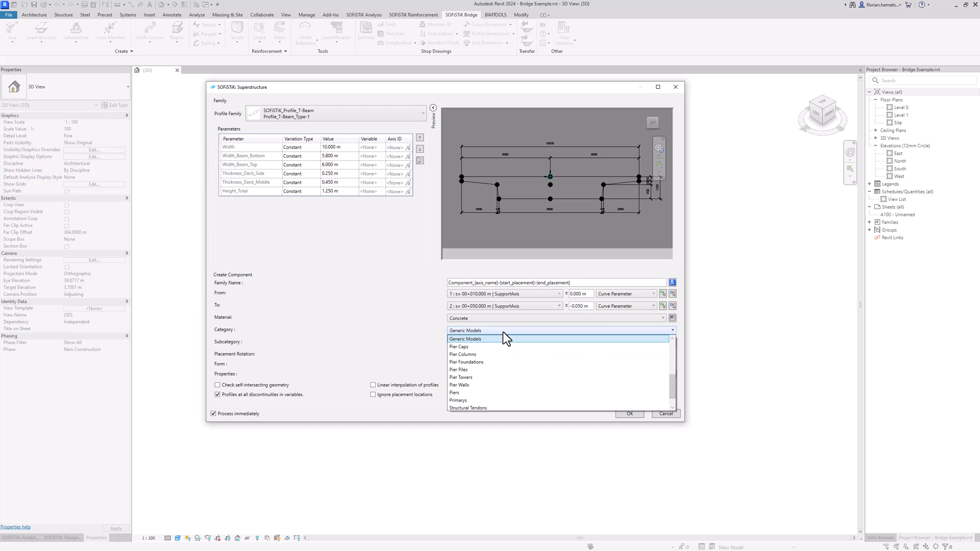
pyautogui.click(469, 339)
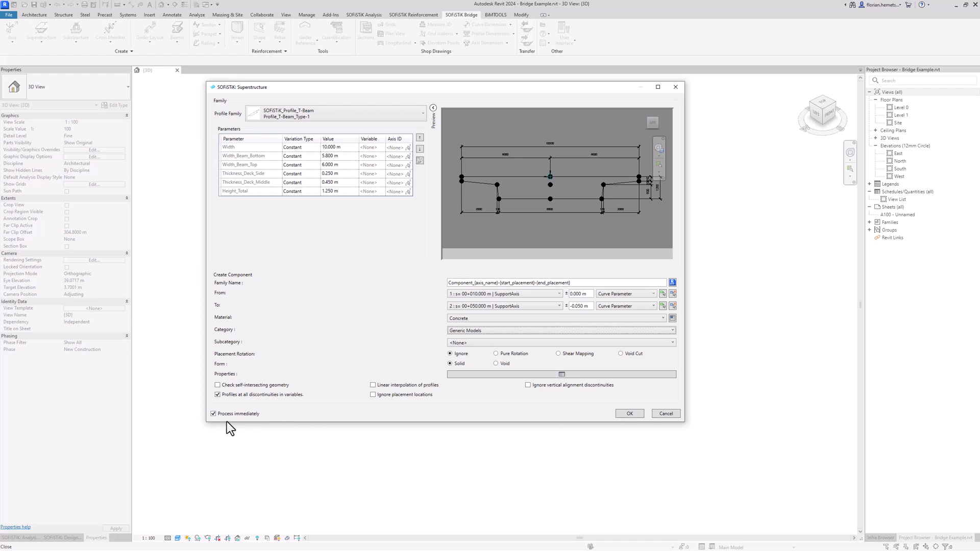
pyautogui.click(616, 416)
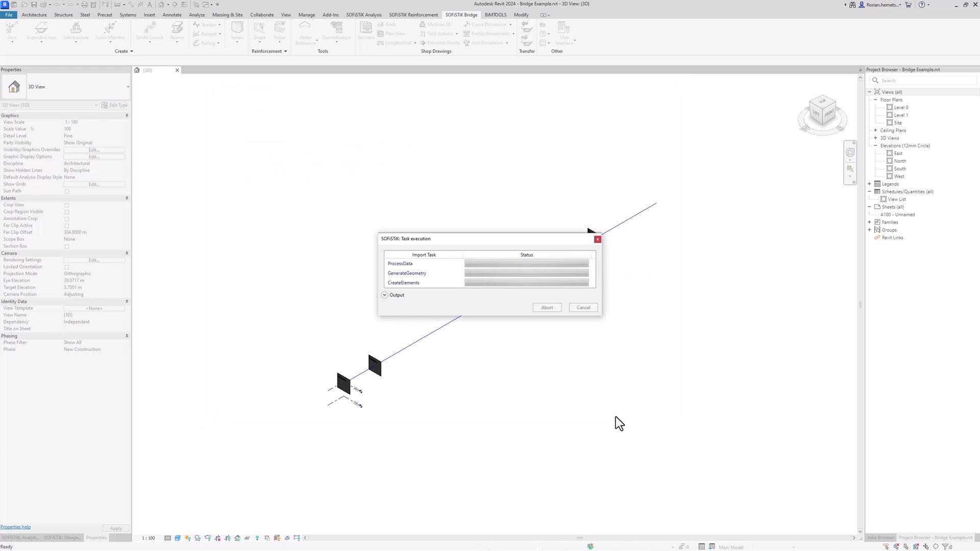
pyautogui.click(825, 105)
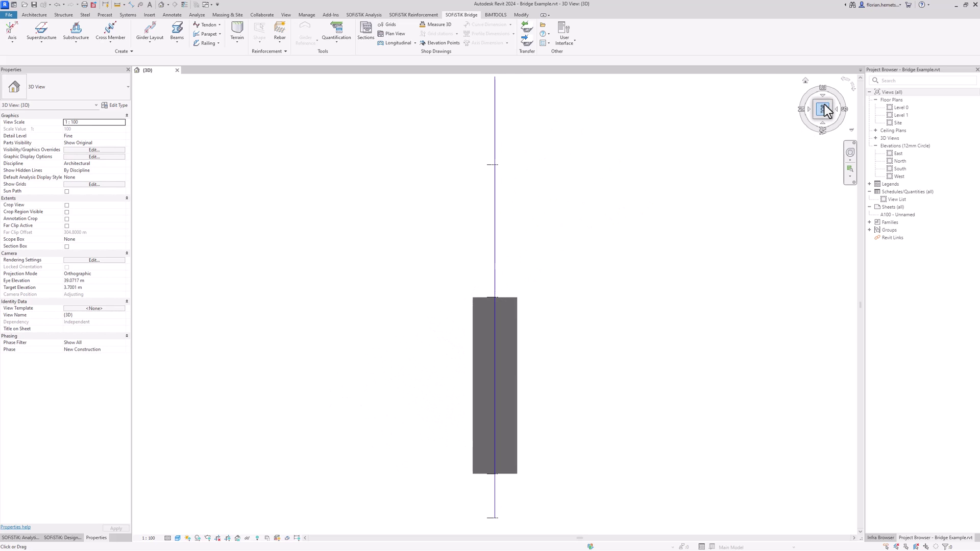
pyautogui.scroll(5, 498, 467)
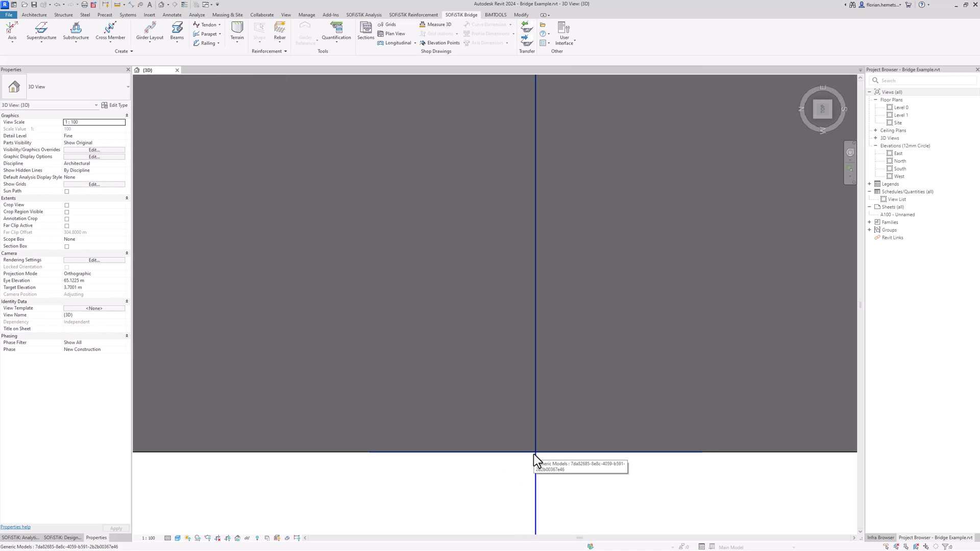
pyautogui.scroll(-5, 534, 454)
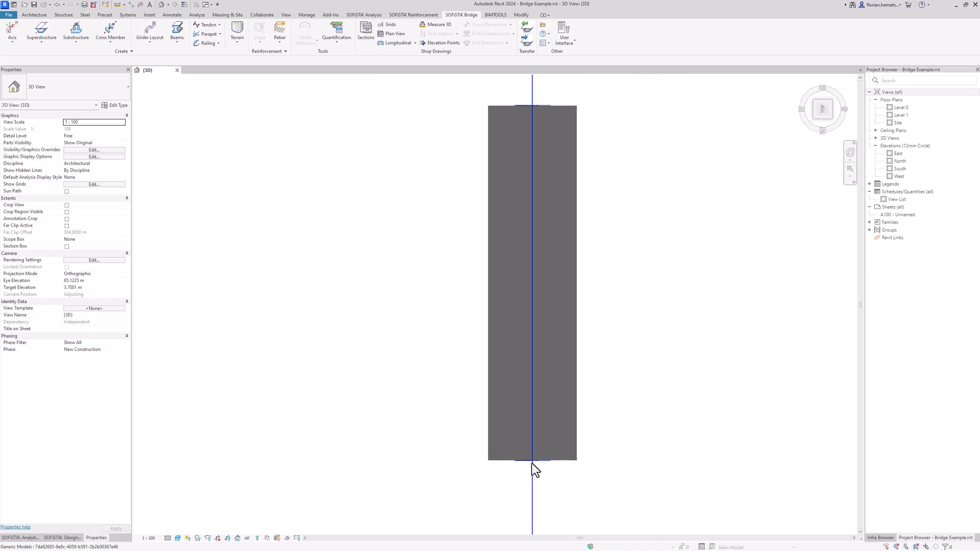
pyautogui.scroll(-3, 532, 464)
pyautogui.scroll(6, 541, 255)
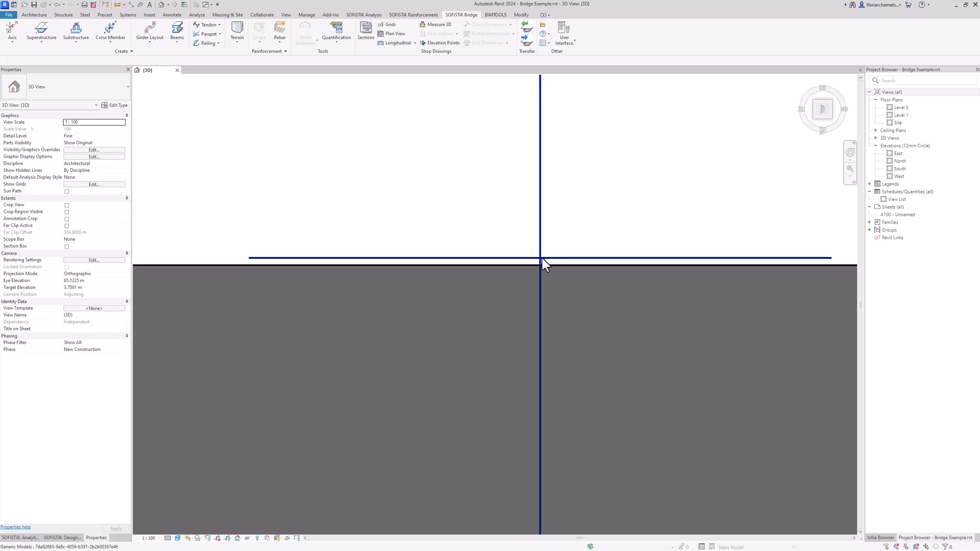
pyautogui.keyDown('shift'); pyautogui.moveTo(565, 314); pyautogui.dragTo(527, 255, button='middle'); pyautogui.keyUp('shift')
pyautogui.scroll(-3, 527, 259)
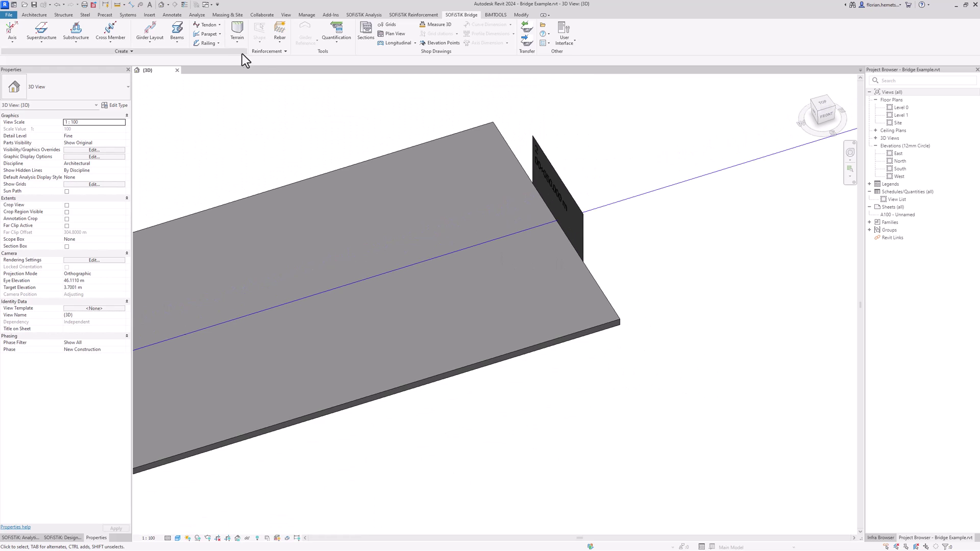
pyautogui.click(131, 5)
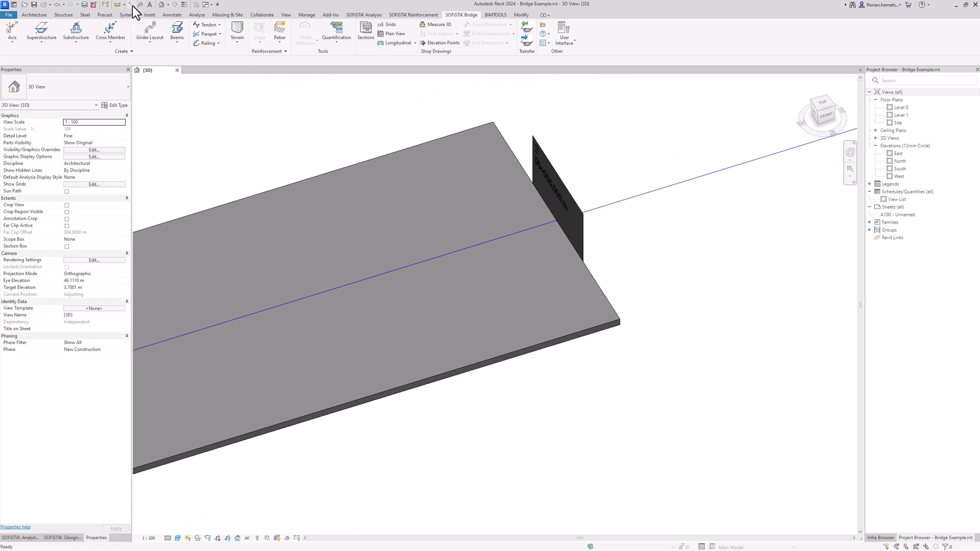
pyautogui.click(563, 186)
pyautogui.click(507, 148)
pyautogui.click(673, 390)
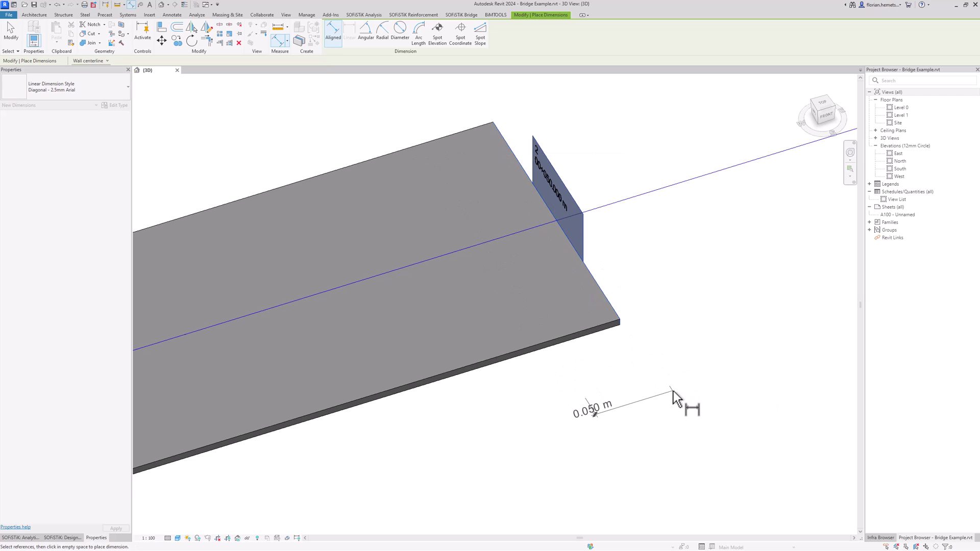
pyautogui.press('Escape')
pyautogui.press('Escape')
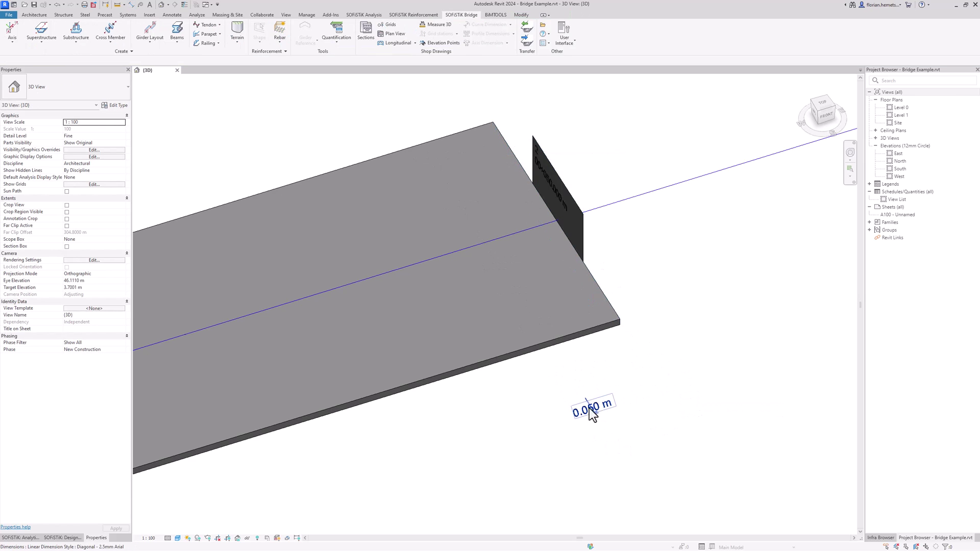
pyautogui.scroll(-6, 596, 408)
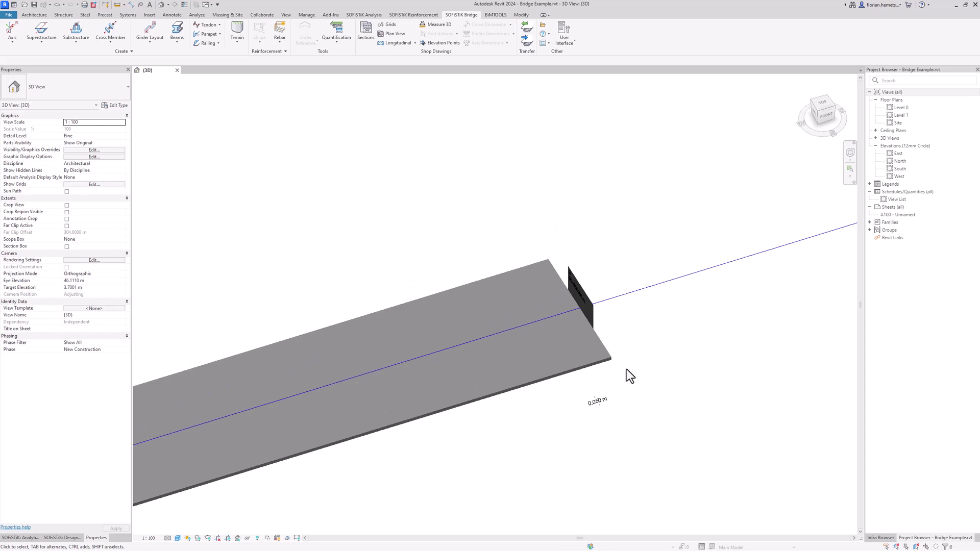
pyautogui.keyDown('shift'); pyautogui.moveTo(583, 453); pyautogui.dragTo(568, 376, button='middle'); pyautogui.keyUp('shift')
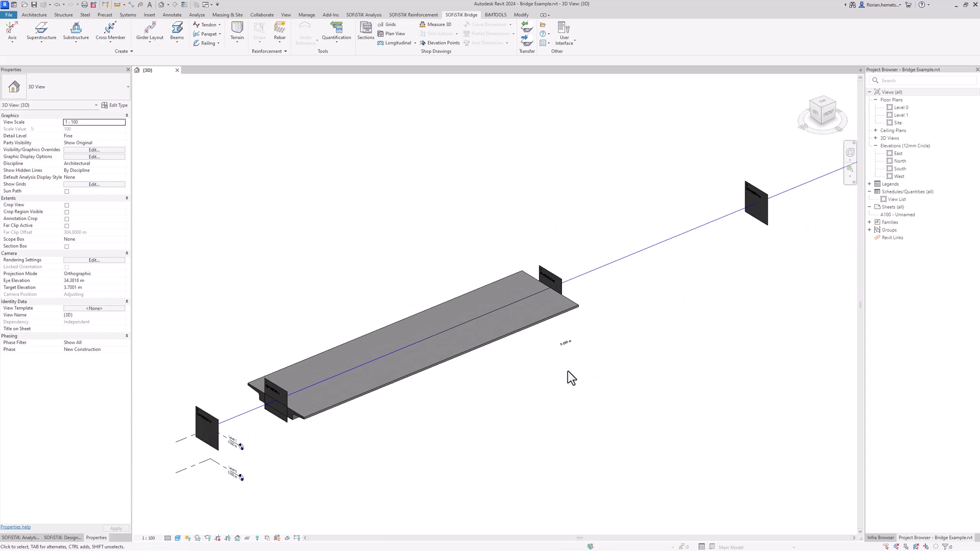
# Duplicate the placed T-beam deck with Superstructure > Duplicate, reopening its settings.
pyautogui.click(48, 47)
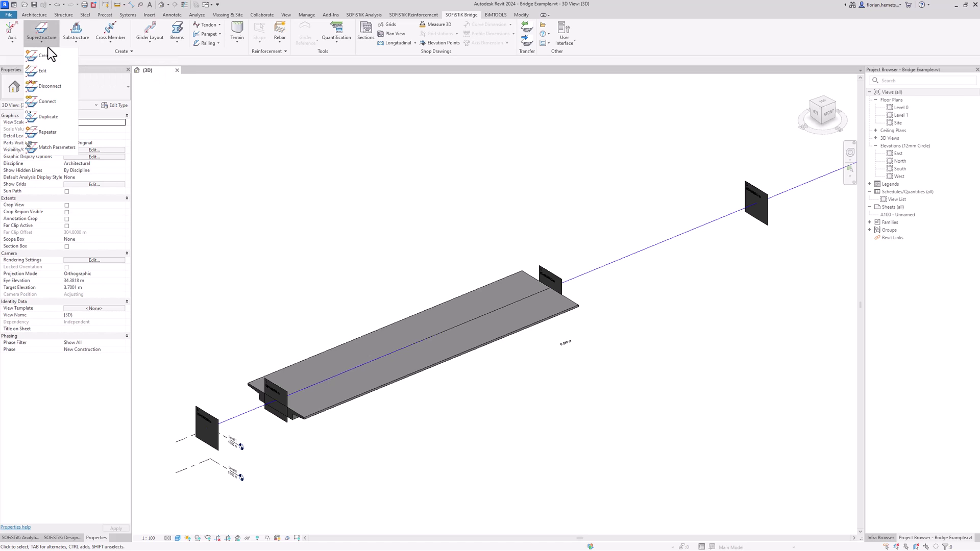
pyautogui.click(51, 116)
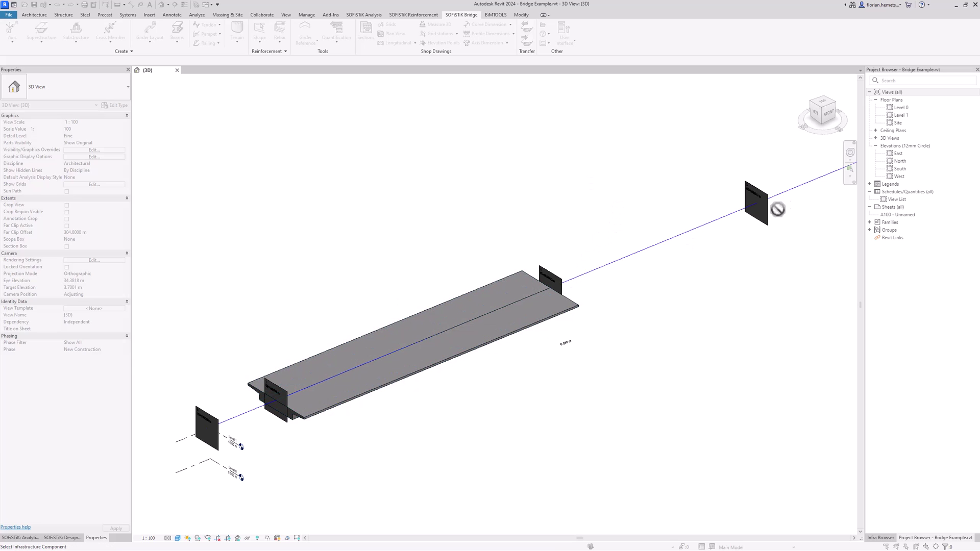
pyautogui.click(548, 317)
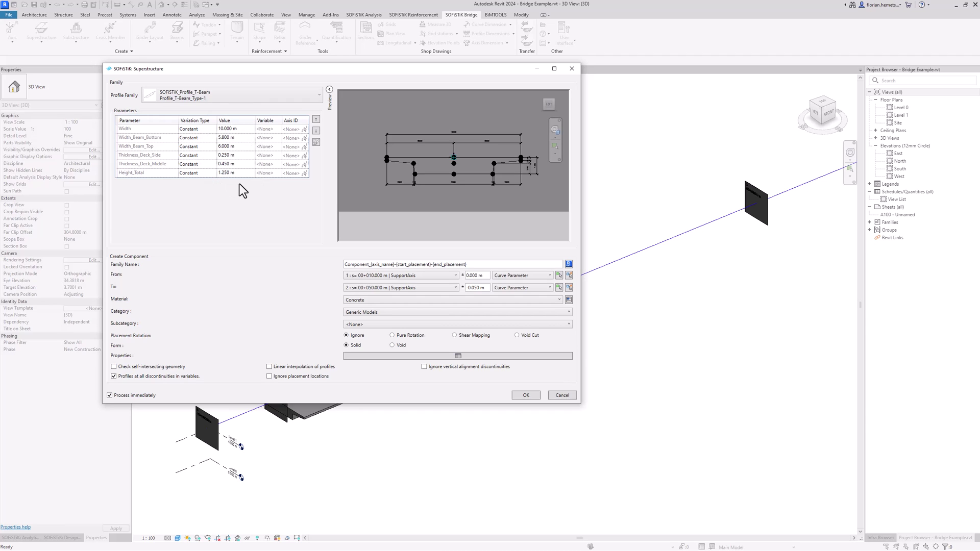
# Set the new segment to run from placement 2 (50 m) to placement 3 (80 m).
pyautogui.click(355, 276)
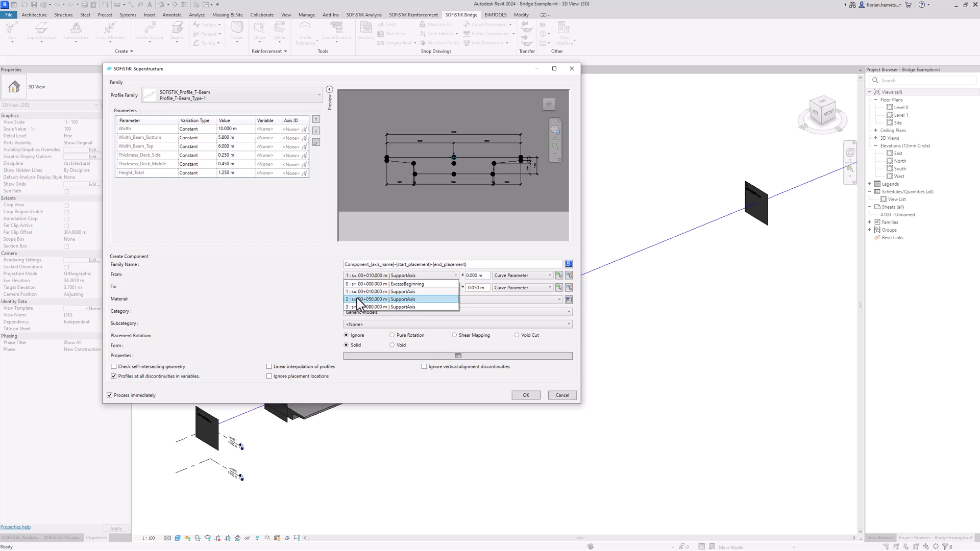
pyautogui.click(357, 299)
pyautogui.click(361, 288)
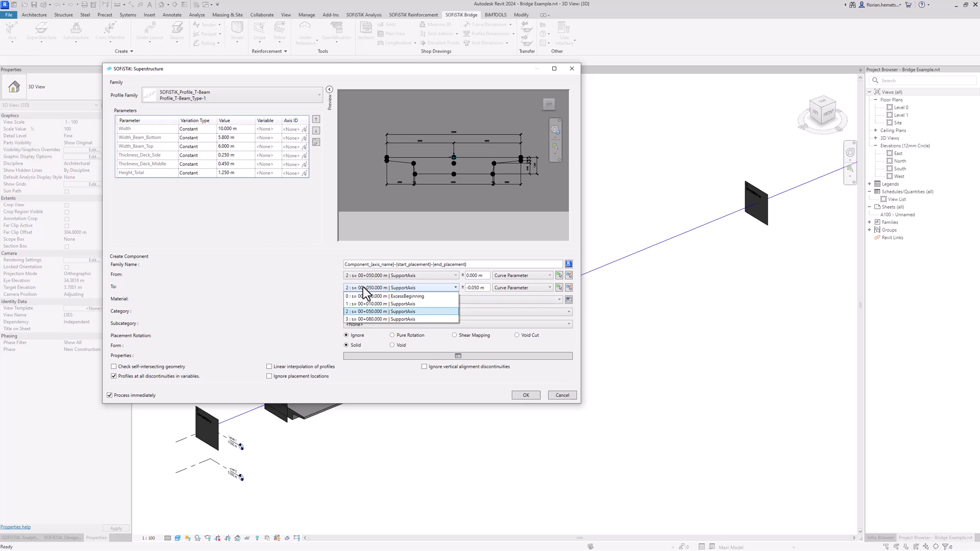
pyautogui.click(366, 319)
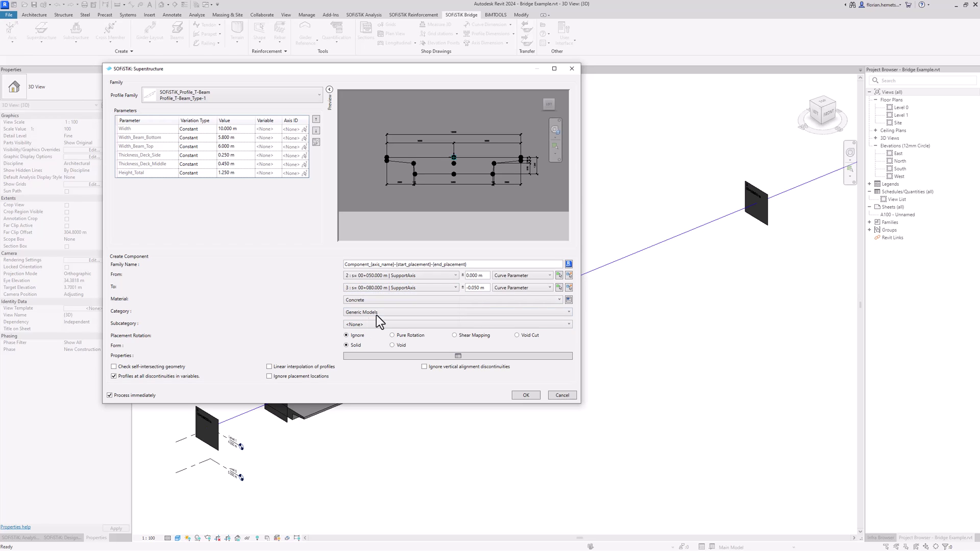
# Set end offset 0 and start offset 0.050 m, then create the deck segment.
pyautogui.moveTo(485, 288); pyautogui.dragTo(461, 288)
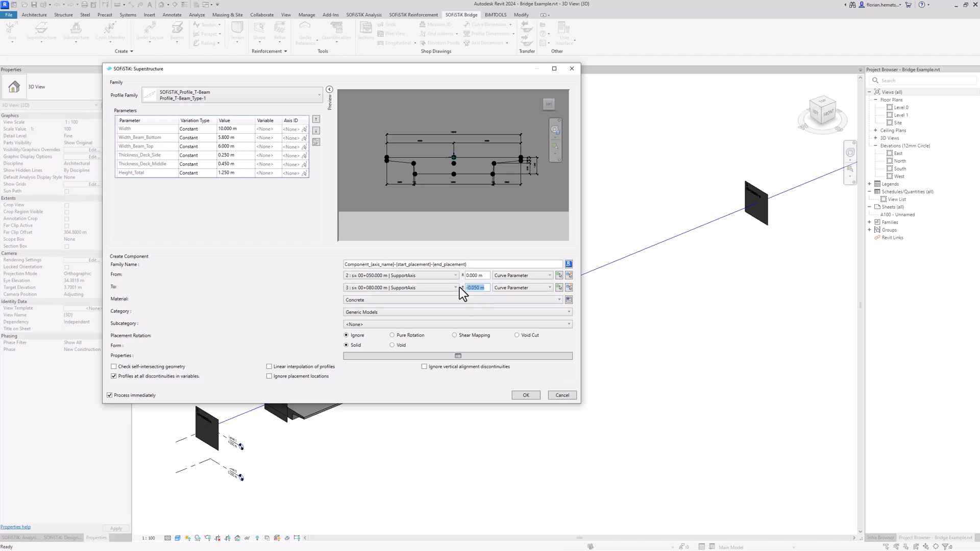
pyautogui.write('0')
pyautogui.click(486, 276)
pyautogui.moveTo(475, 277); pyautogui.dragTo(465, 276)
pyautogui.write('0.050')
pyautogui.click(468, 287)
pyautogui.click(522, 397)
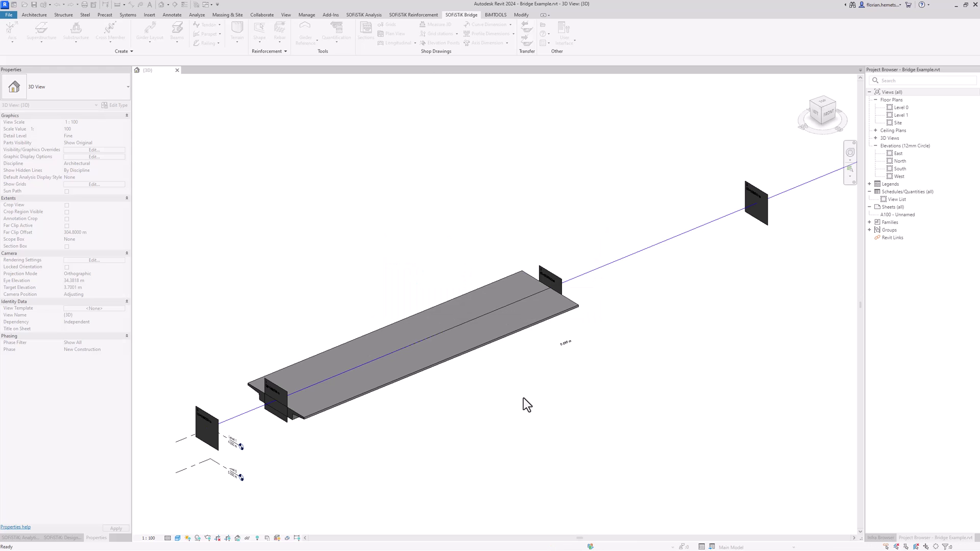
pyautogui.scroll(2, 620, 304)
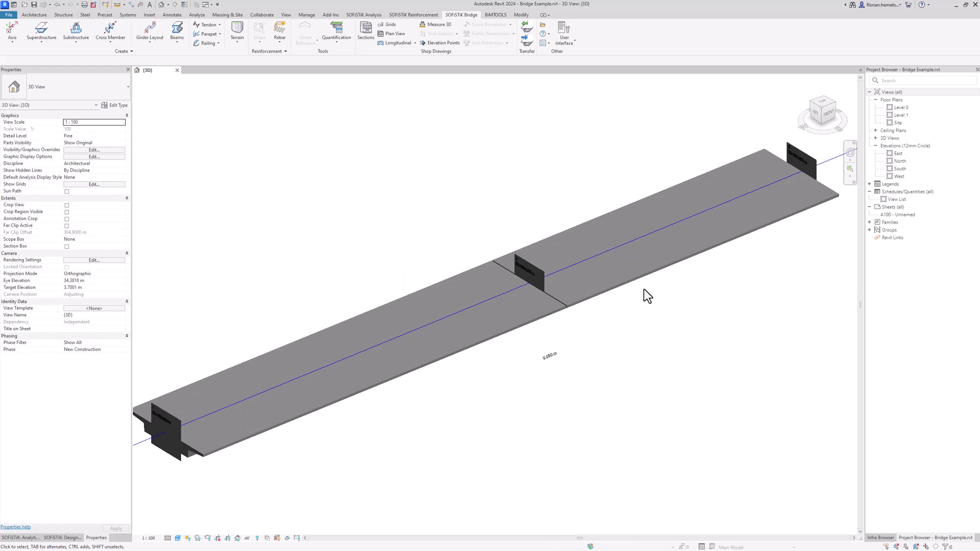
pyautogui.click(829, 117)
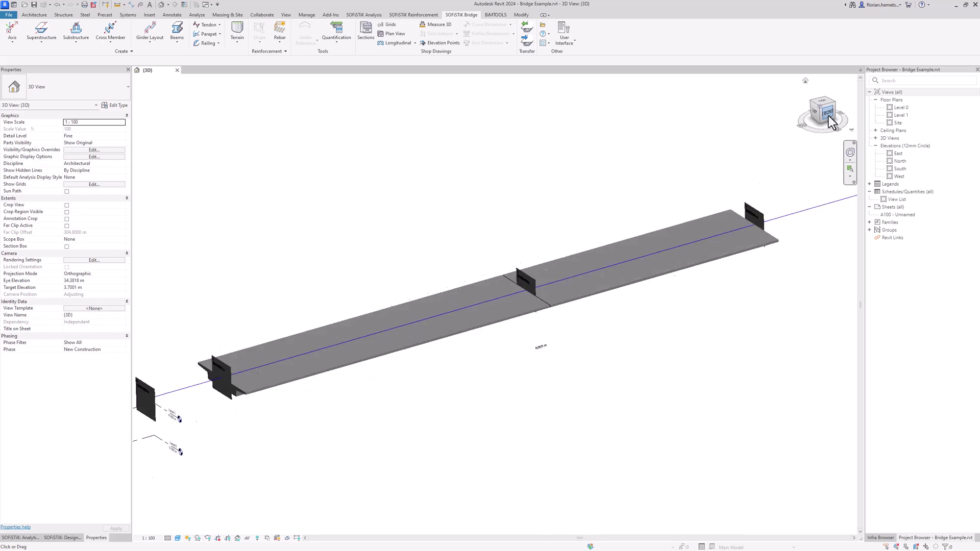
pyautogui.scroll(8, 503, 299)
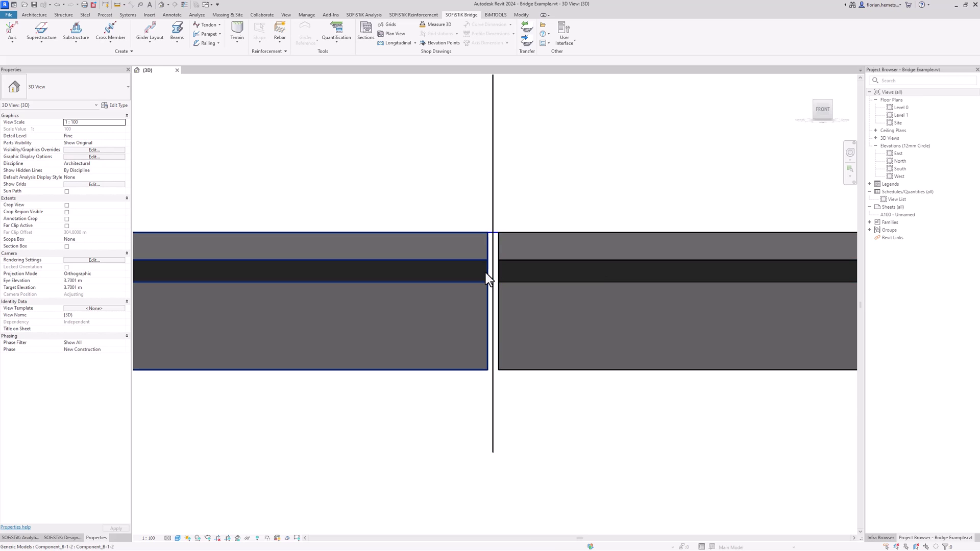
pyautogui.scroll(-2, 533, 389)
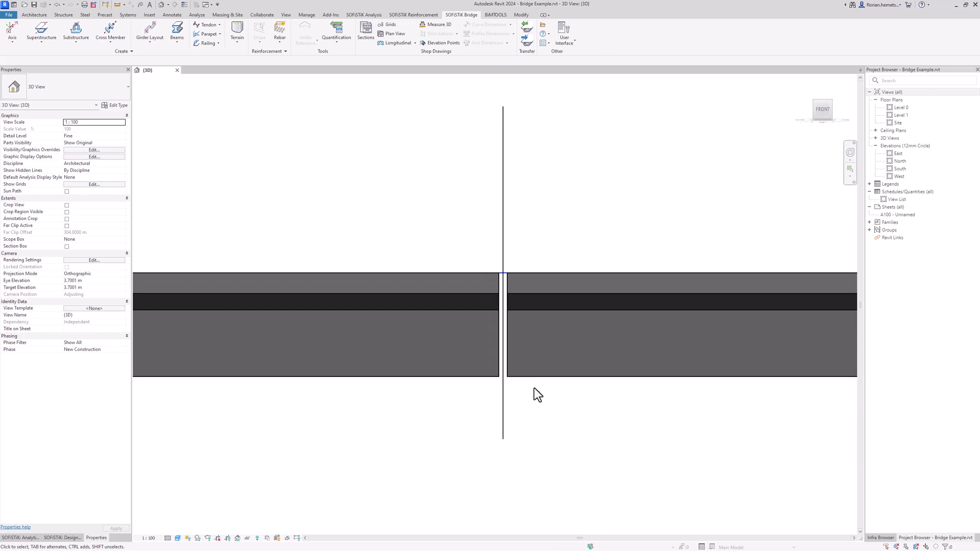
pyautogui.scroll(-2, 537, 382)
pyautogui.scroll(-4, 553, 287)
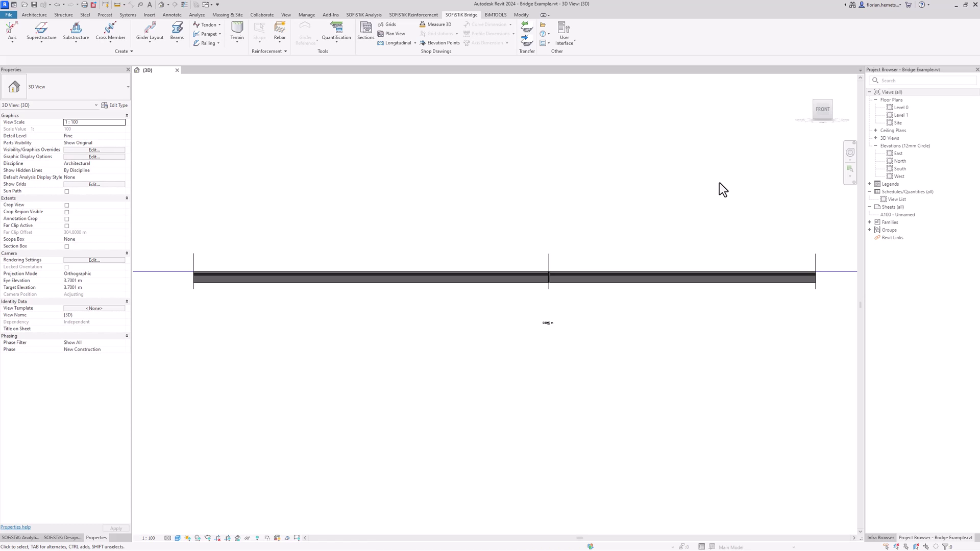
# Open the bridge axis in the SOFiSTiK Axis editor with Axis > Edit.
pyautogui.click(15, 38)
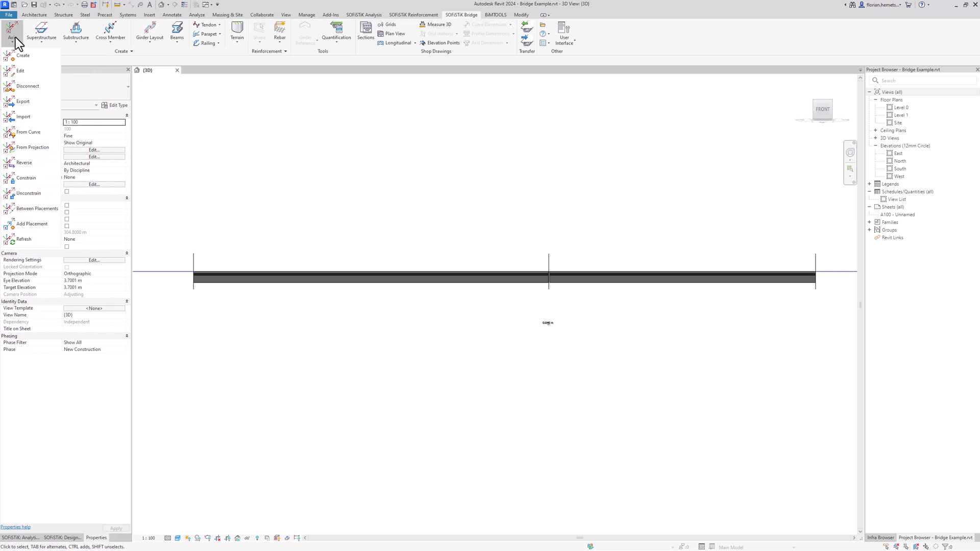
pyautogui.click(27, 69)
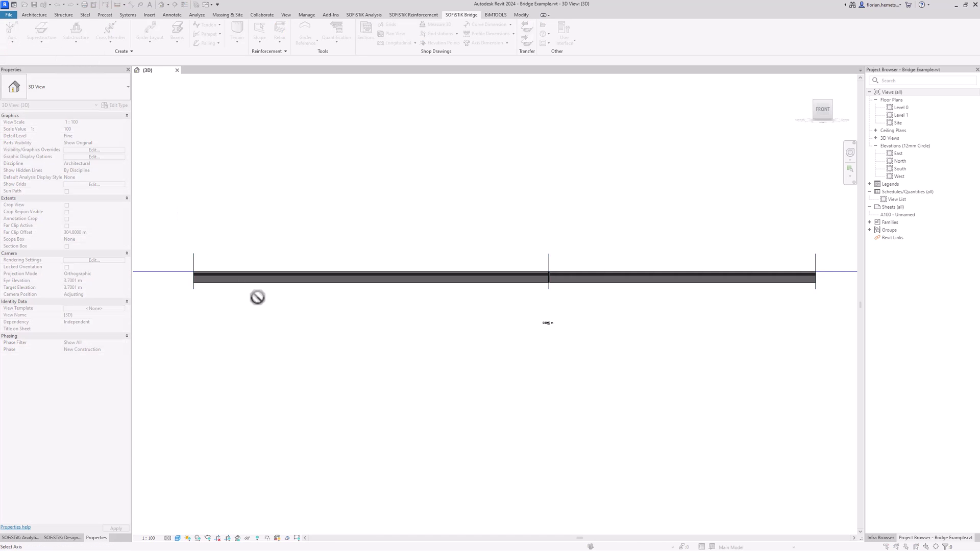
pyautogui.click(183, 274)
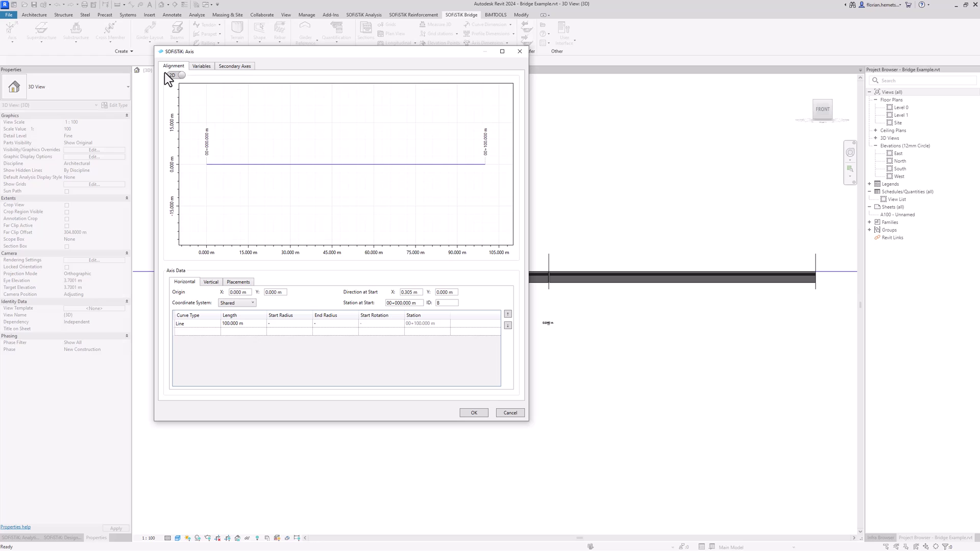
# Add a Height variable with Length unit type and insert a new station row in its table.
pyautogui.click(201, 68)
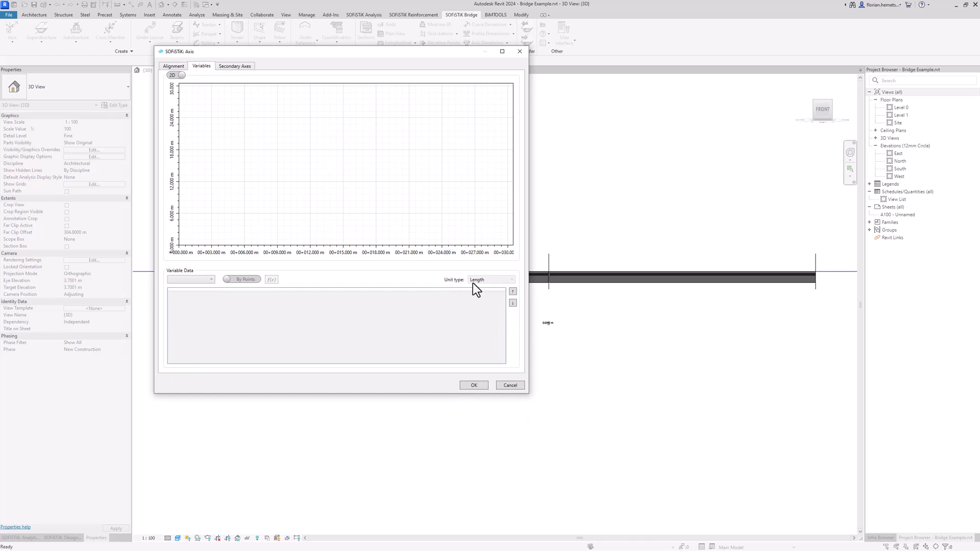
pyautogui.click(212, 279)
pyautogui.click(190, 289)
pyautogui.write('Height')
pyautogui.press('Return')
pyautogui.click(211, 290)
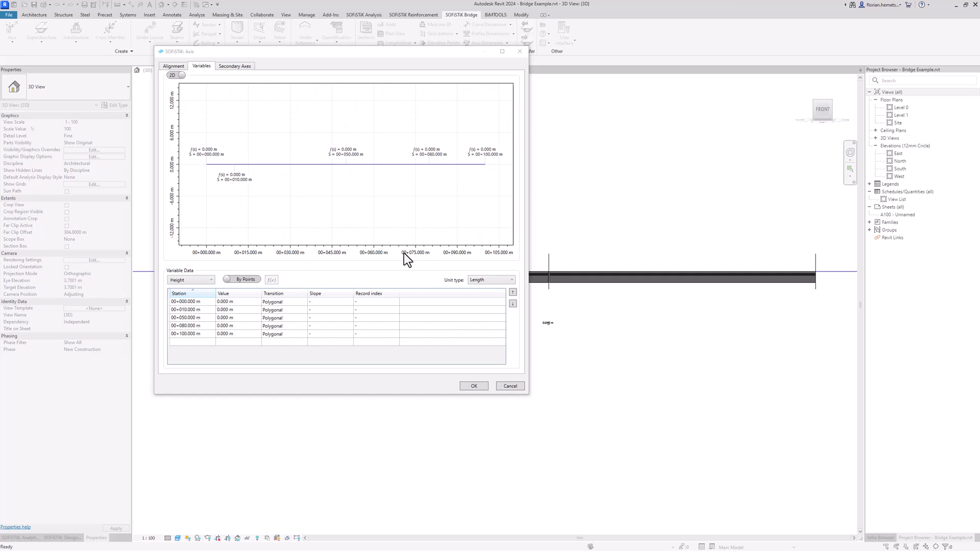
pyautogui.click(479, 280)
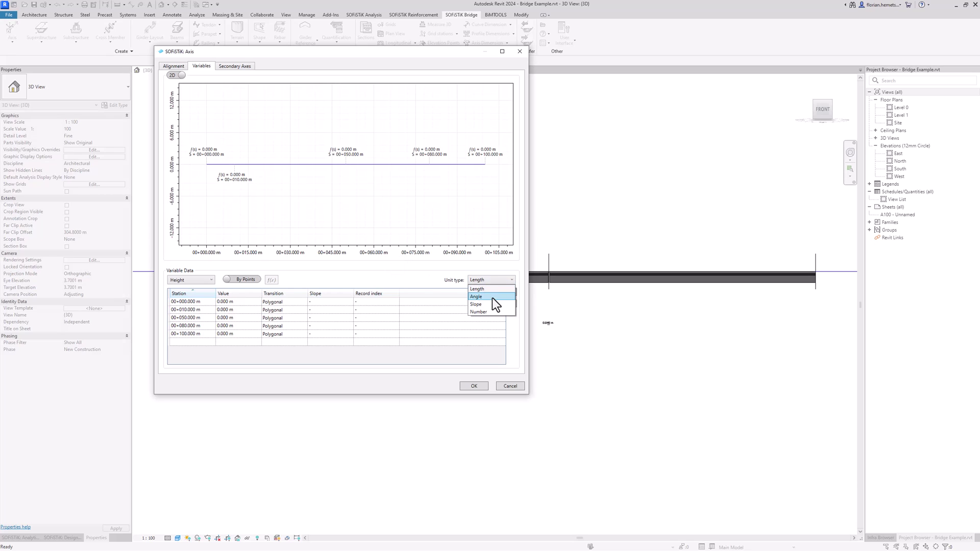
pyautogui.click(491, 279)
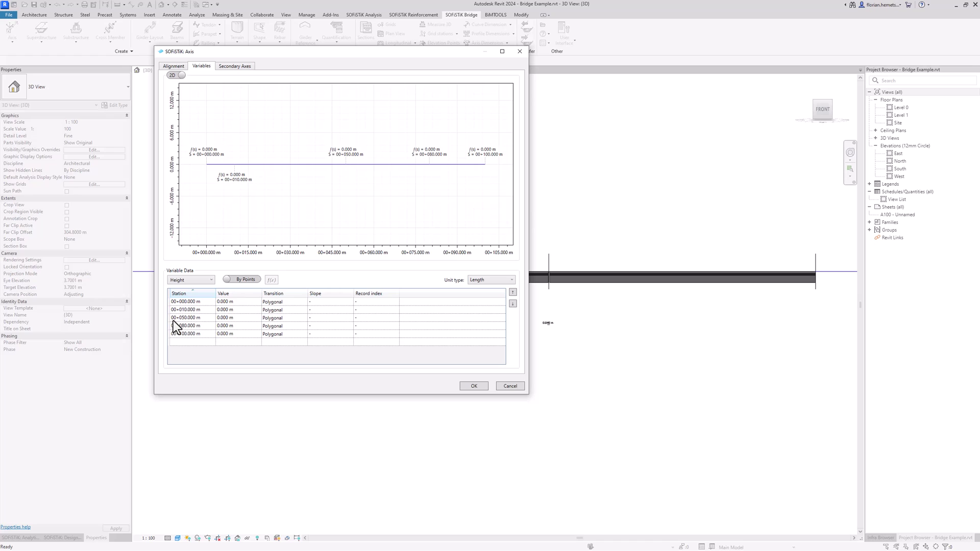
pyautogui.click(198, 342)
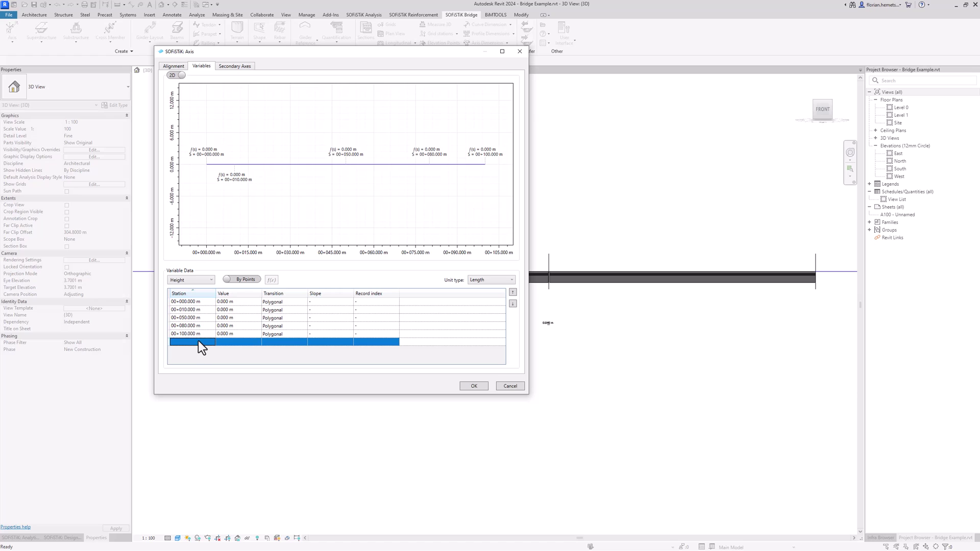
pyautogui.doubleClick(197, 341)
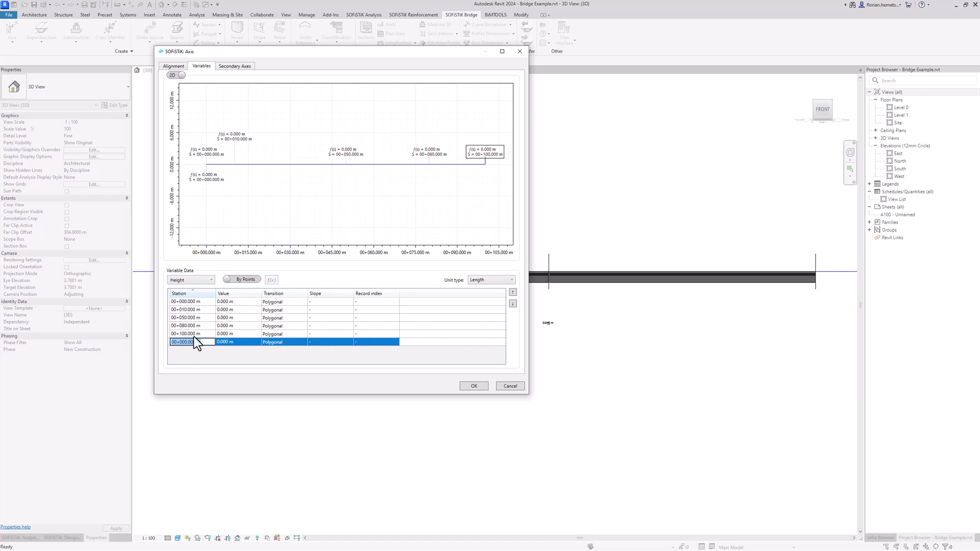
# Set the first Height points: 1.2 m at stations 10 and 11.
pyautogui.click(198, 307)
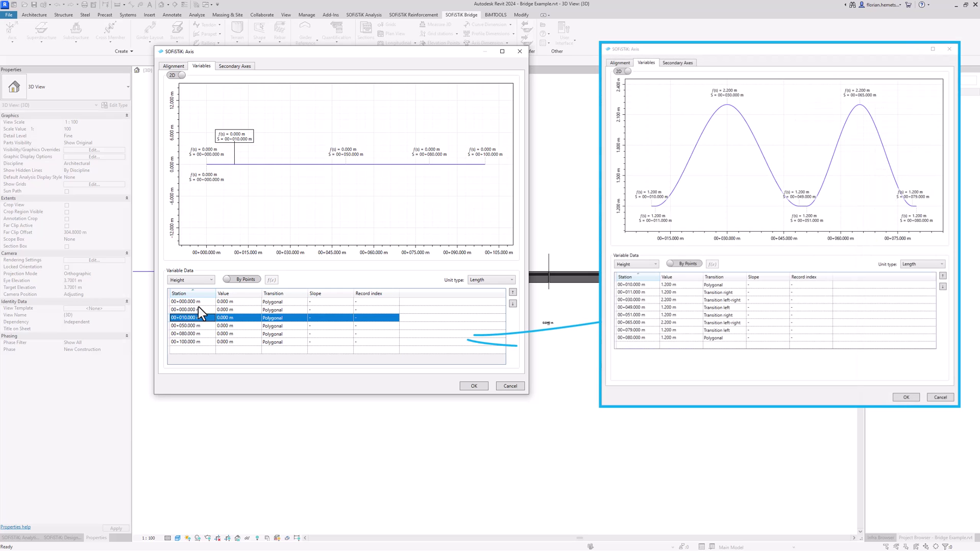
pyautogui.click(203, 302)
pyautogui.click(205, 302)
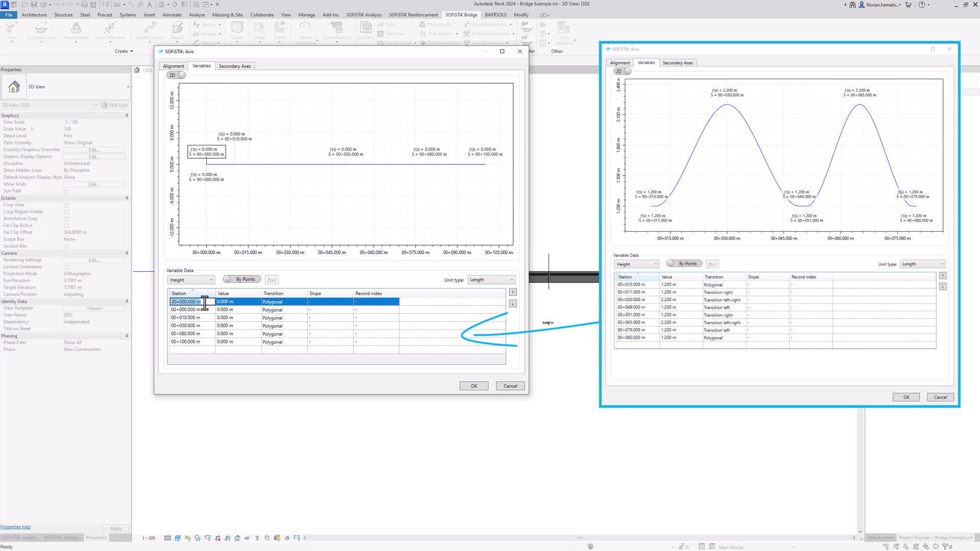
pyautogui.click(232, 315)
pyautogui.click(237, 316)
pyautogui.write('1')
pyautogui.write('.')
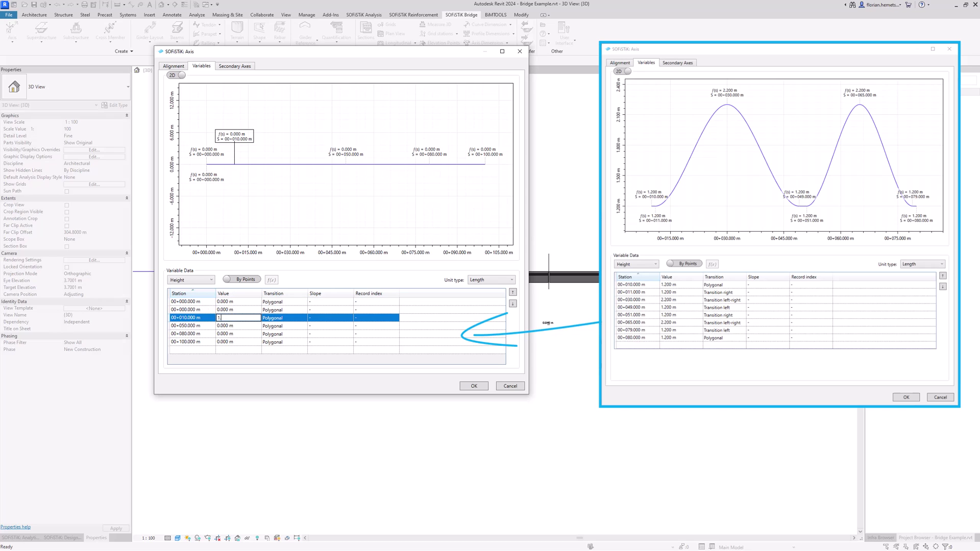
pyautogui.write('2')
pyautogui.click(201, 311)
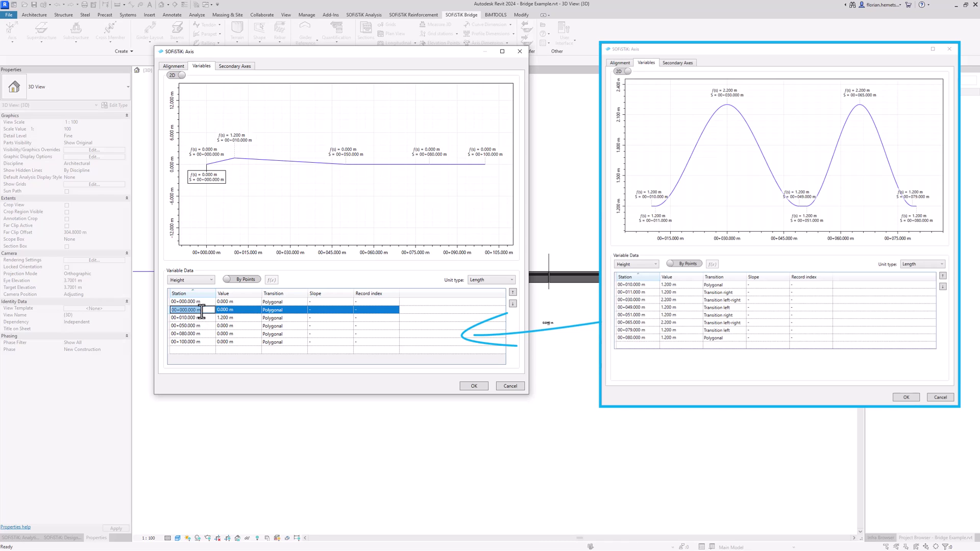
pyautogui.write('11')
pyautogui.press('Return')
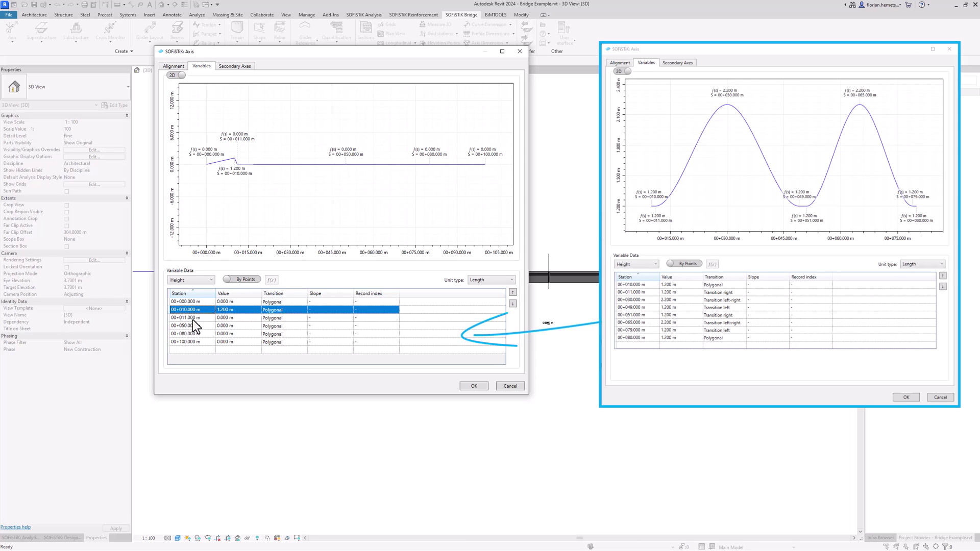
pyautogui.click(241, 317)
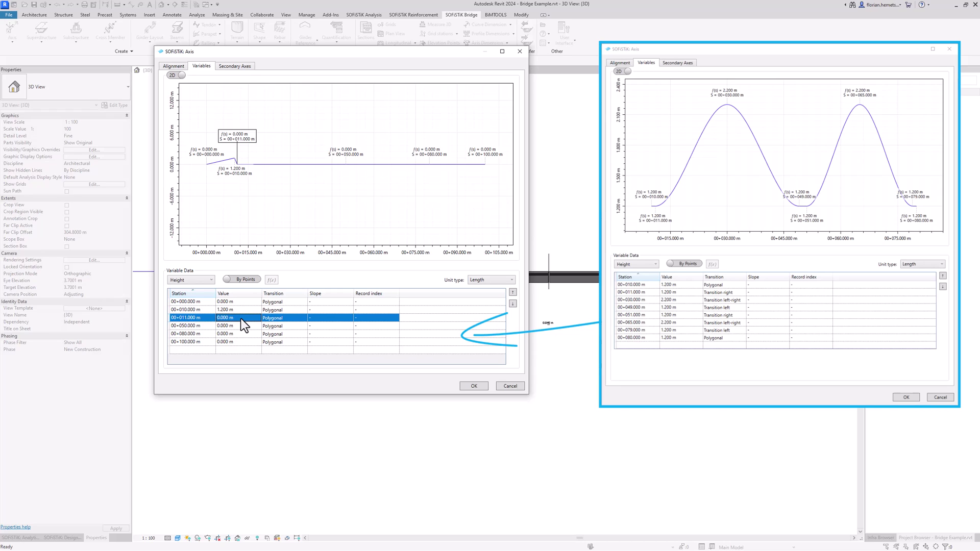
pyautogui.write('1.2')
pyautogui.click(208, 328)
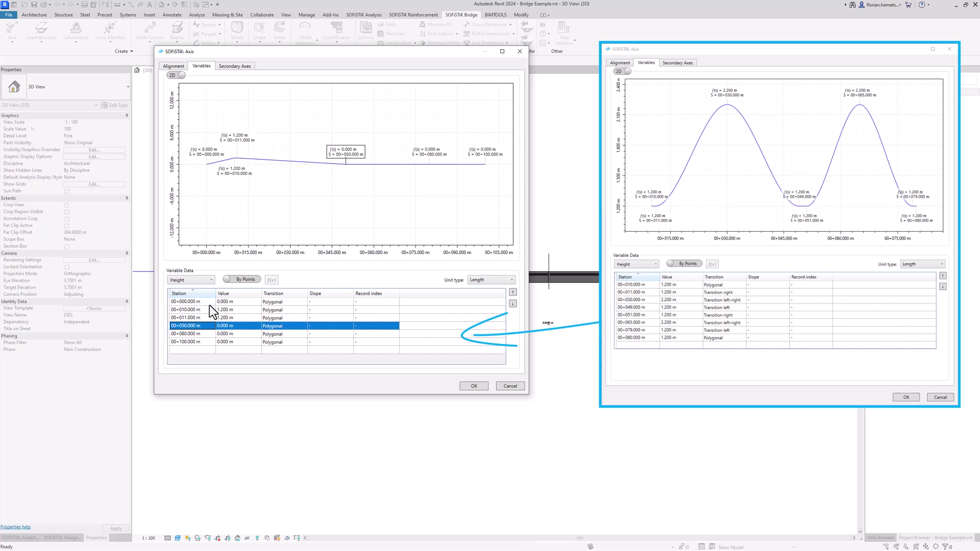
# Add Height points of 2.2 m at station 30 and 1.2 m at station 49.
pyautogui.click(209, 304)
pyautogui.write('30')
pyautogui.press('Return')
pyautogui.click(243, 319)
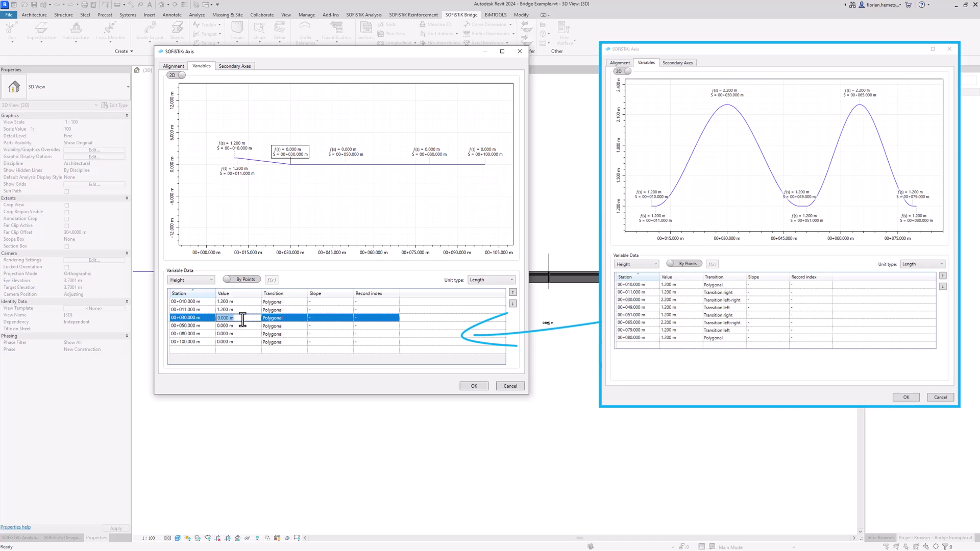
pyautogui.write('2.2')
pyautogui.click(203, 326)
pyautogui.click(210, 330)
pyautogui.write('49')
pyautogui.click(246, 326)
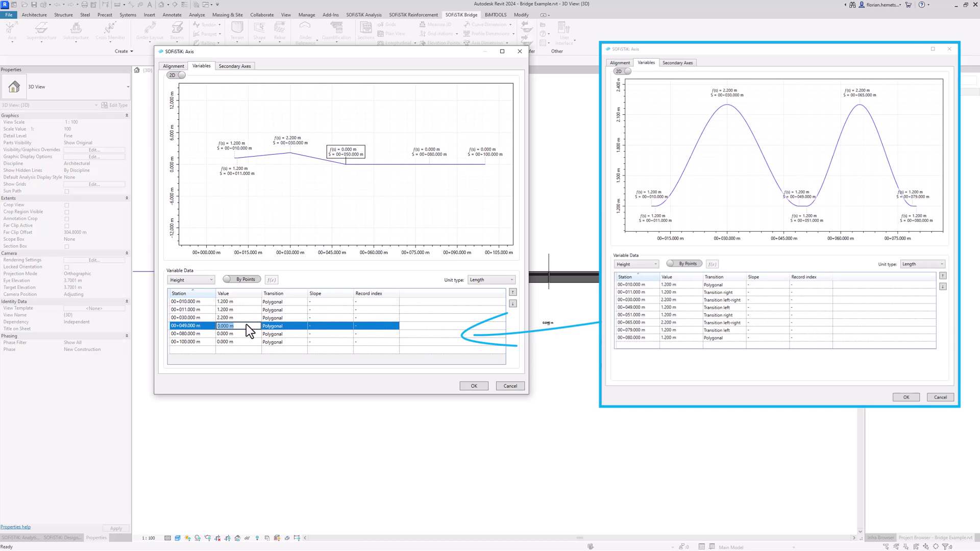
pyautogui.write('1.2')
pyautogui.click(210, 334)
# Add Height points of 1.2 m at station 51 and 2.2 m at station 65.
pyautogui.write('51')
pyautogui.click(241, 333)
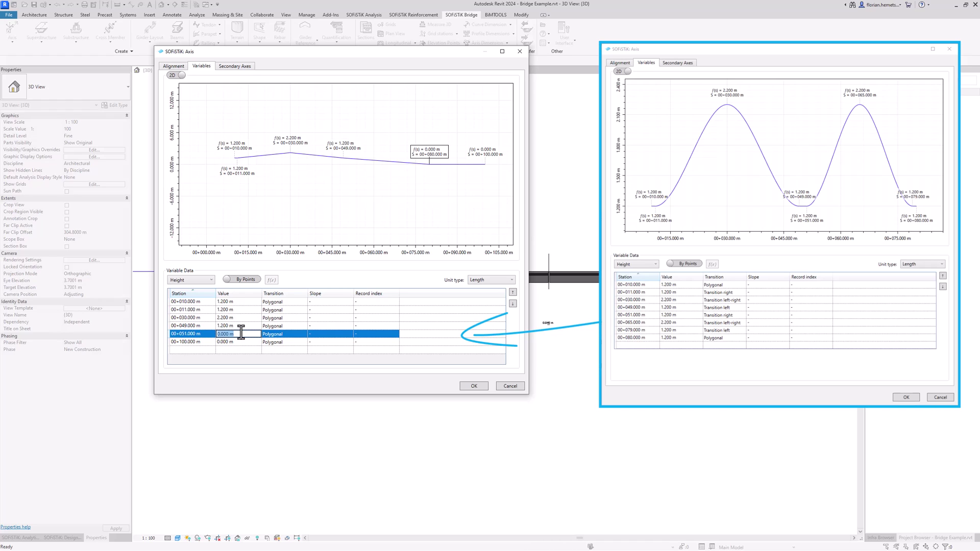
pyautogui.write('1.2')
pyautogui.click(207, 341)
pyautogui.click(207, 341)
pyautogui.write('65')
pyautogui.click(250, 341)
pyautogui.write('2.2')
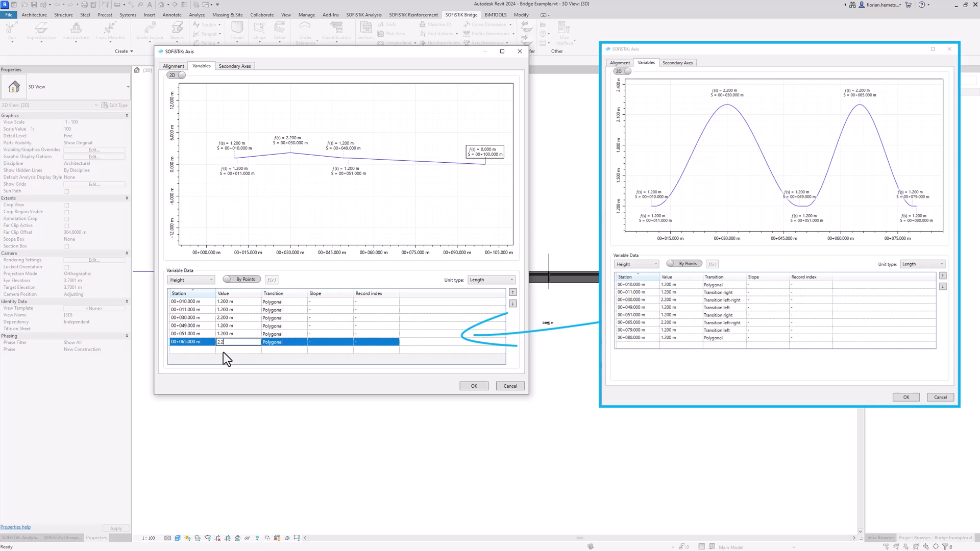
pyautogui.click(220, 352)
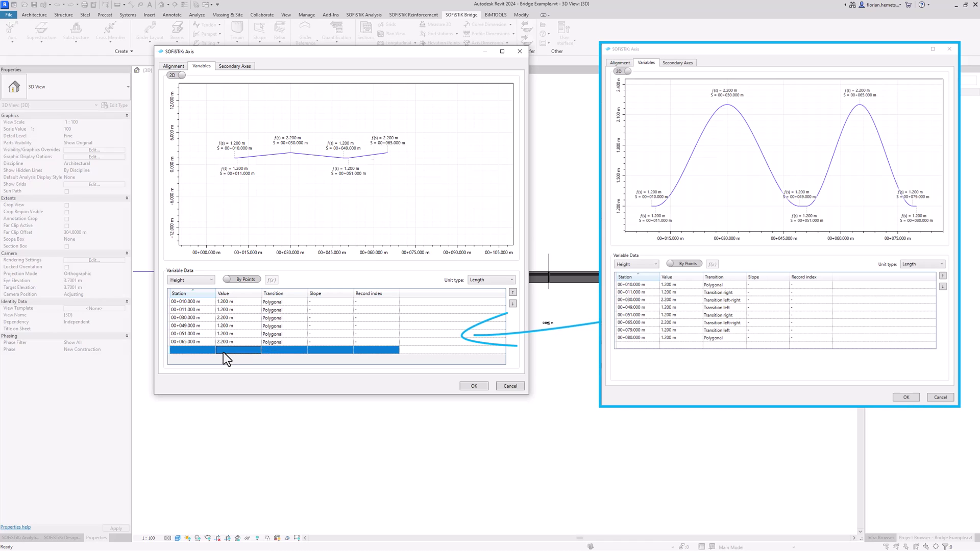
# Add the final Height points of 1.2 m at stations 79 and 80.
pyautogui.click(207, 350)
pyautogui.write('79')
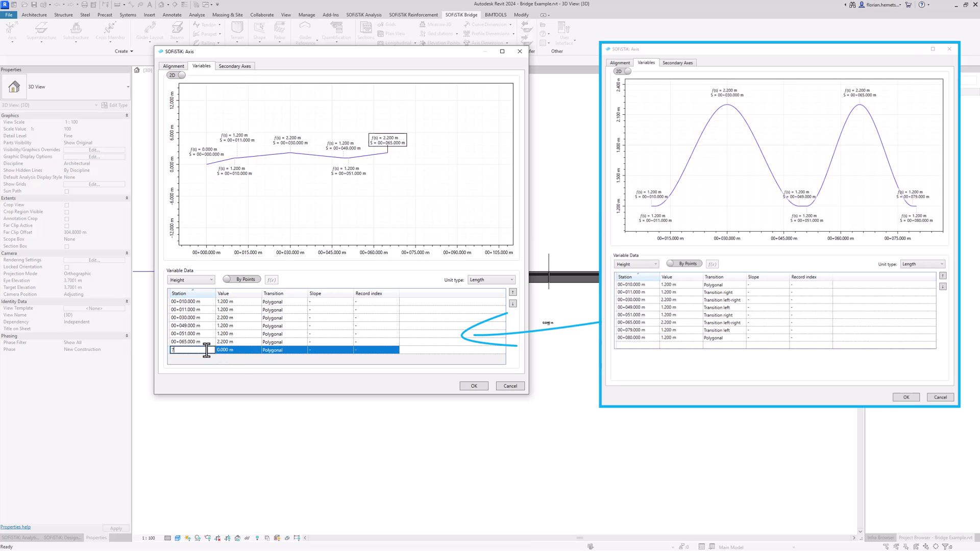
pyautogui.click(239, 351)
pyautogui.write('1.2')
pyautogui.click(206, 346)
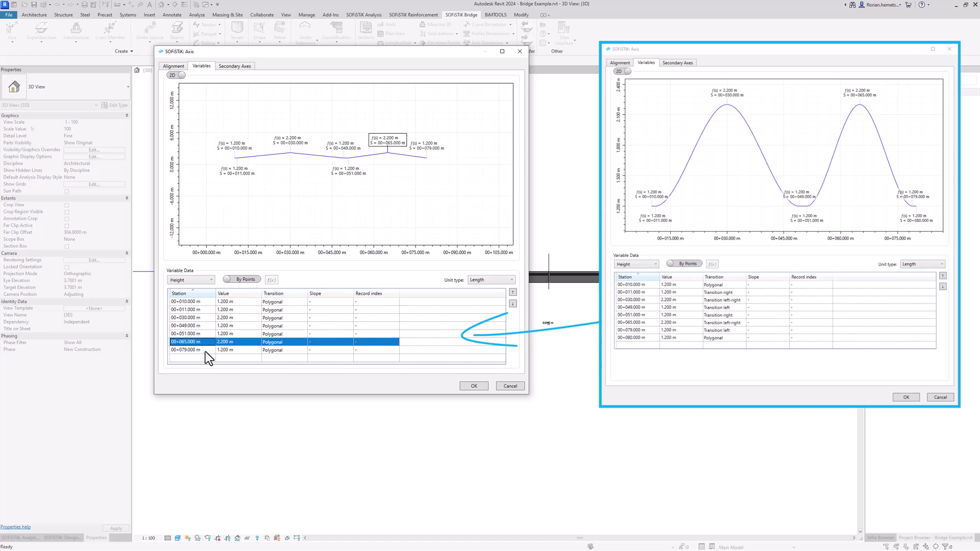
pyautogui.click(201, 356)
pyautogui.write('80')
pyautogui.click(237, 357)
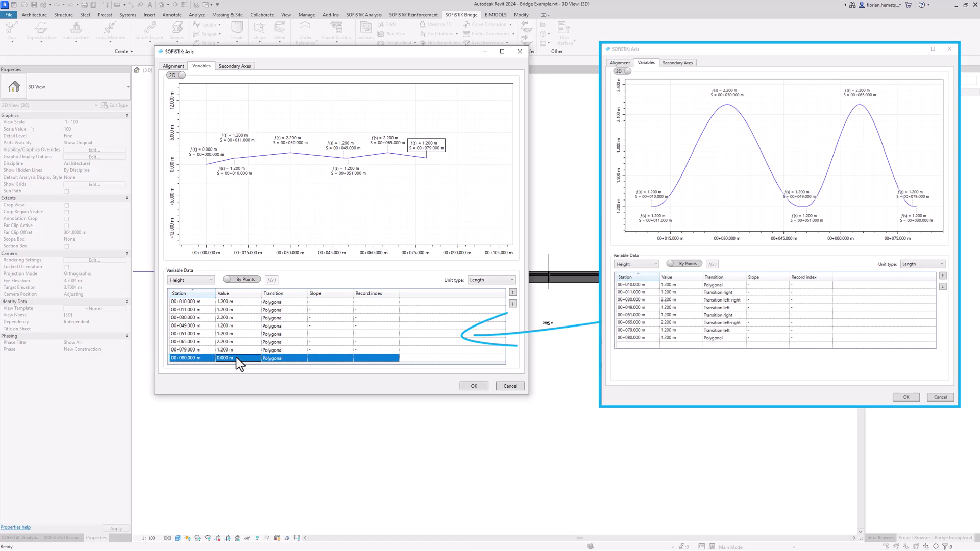
pyautogui.write('1.2')
pyautogui.click(220, 342)
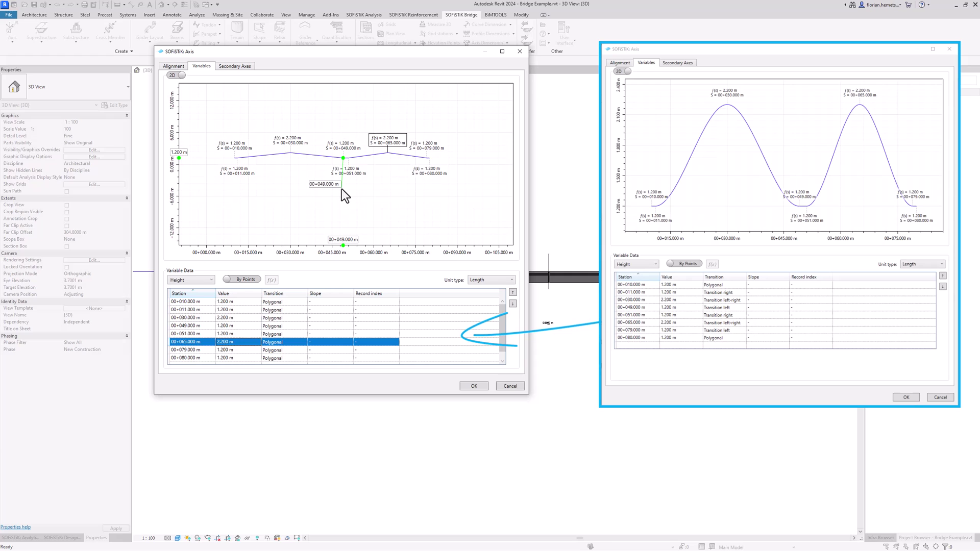
pyautogui.scroll(3, 247, 155)
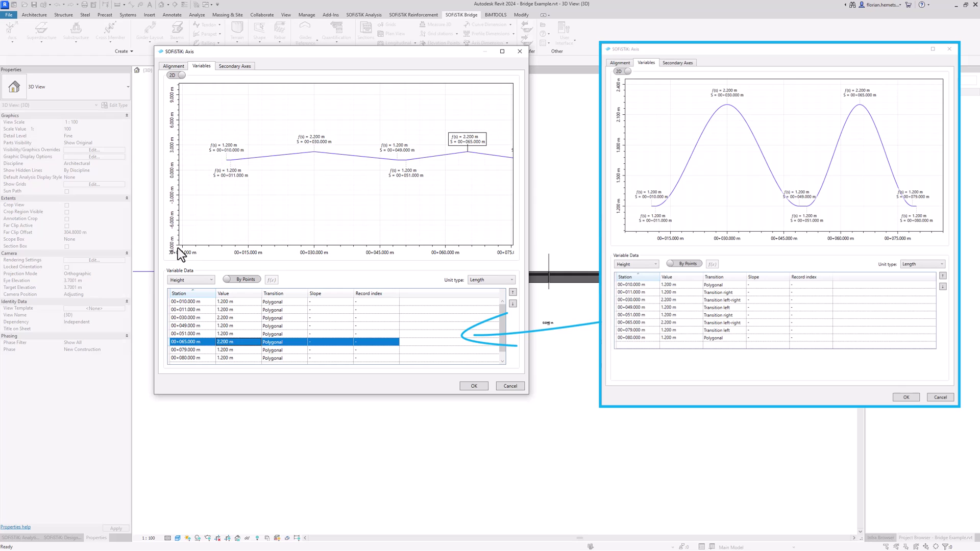
pyautogui.scroll(-1, 388, 209)
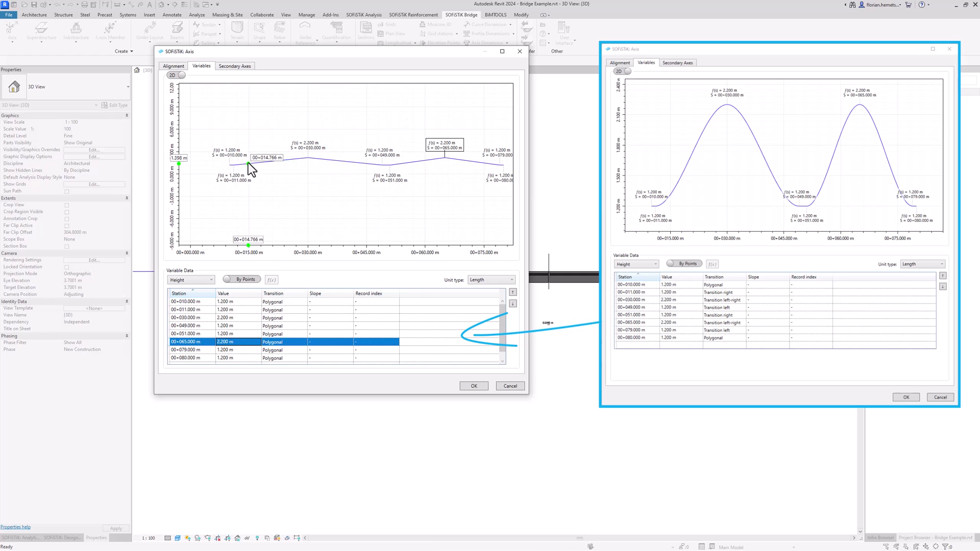
pyautogui.scroll(4, 296, 159)
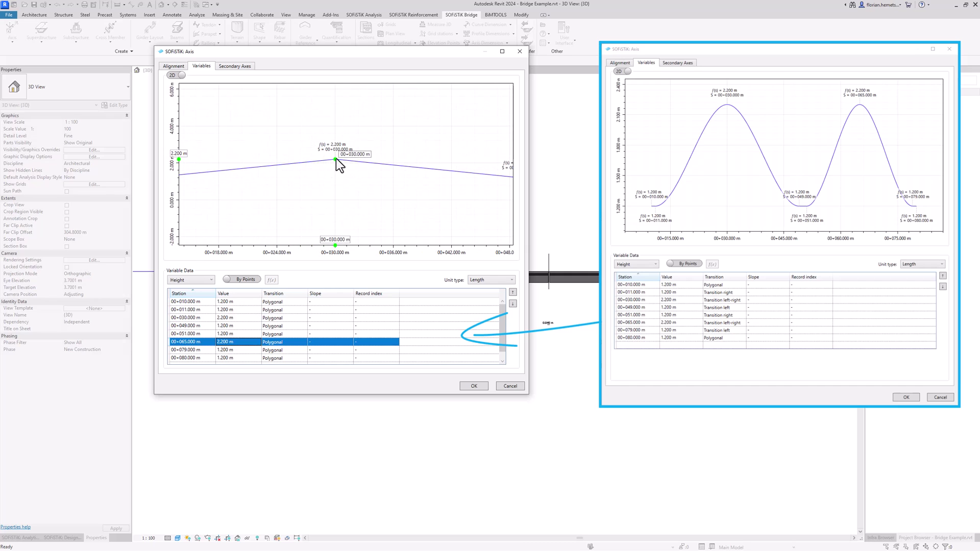
pyautogui.scroll(-2, 367, 175)
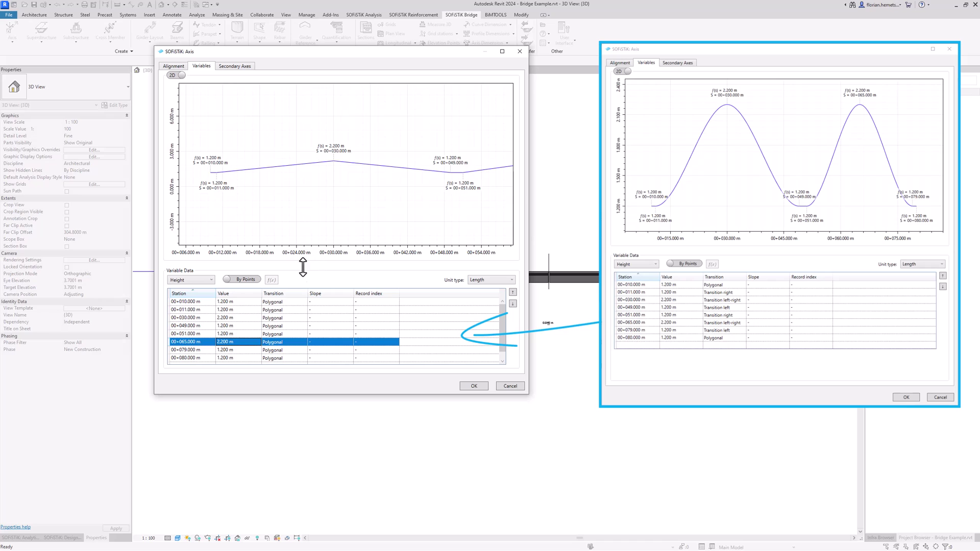
pyautogui.click(293, 317)
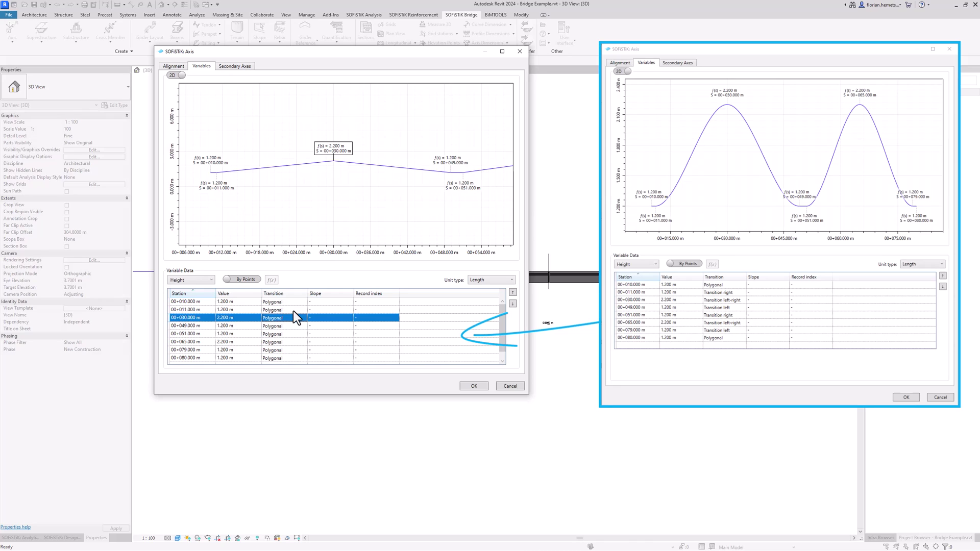
# Set the Height transitions at stations 11 and 30, making station 30 a left-right curve.
pyautogui.click(295, 310)
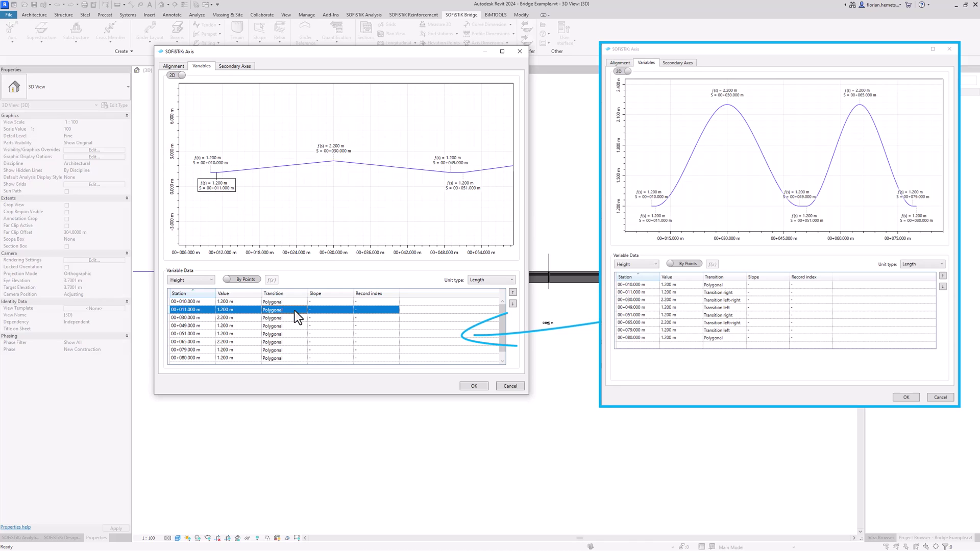
pyautogui.click(295, 310)
pyautogui.click(295, 310)
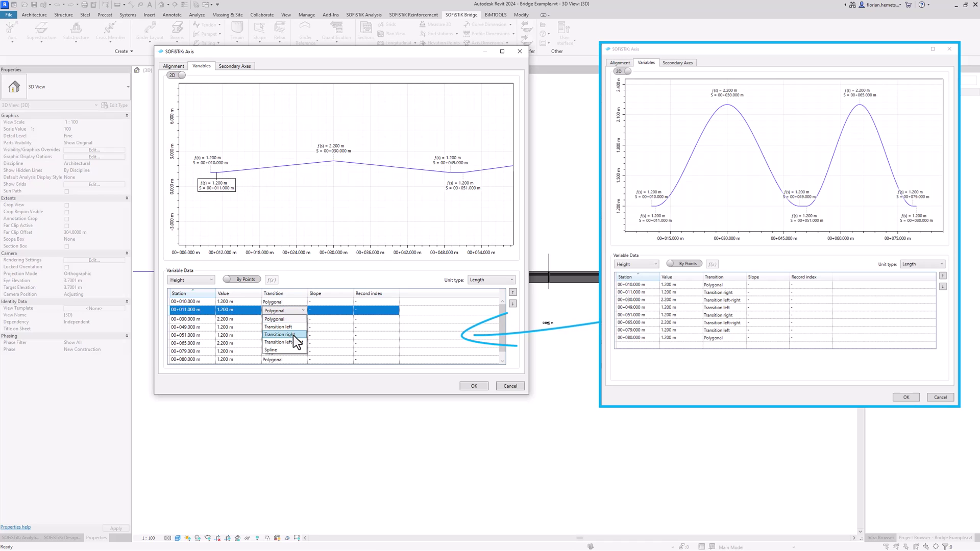
pyautogui.scroll(-2, 280, 308)
pyautogui.scroll(4, 188, 168)
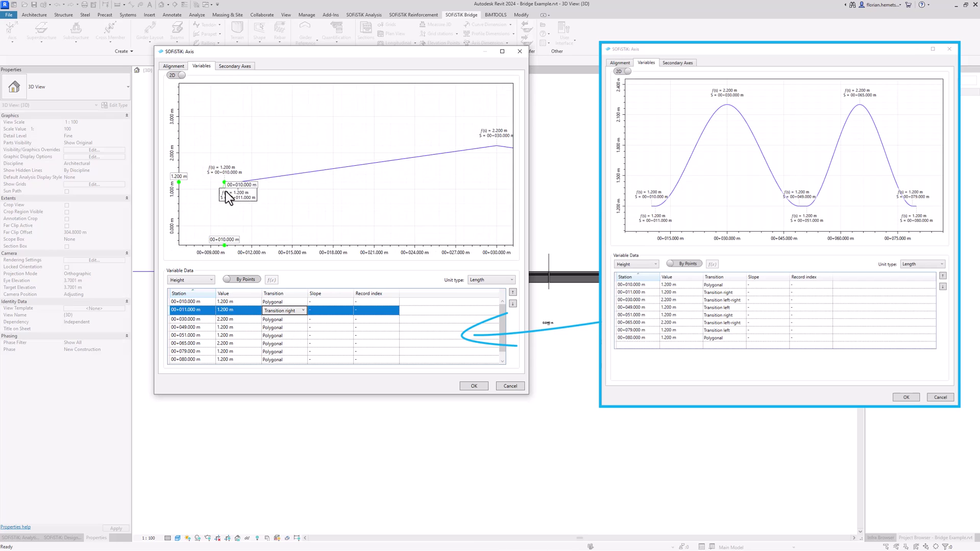
pyautogui.click(249, 322)
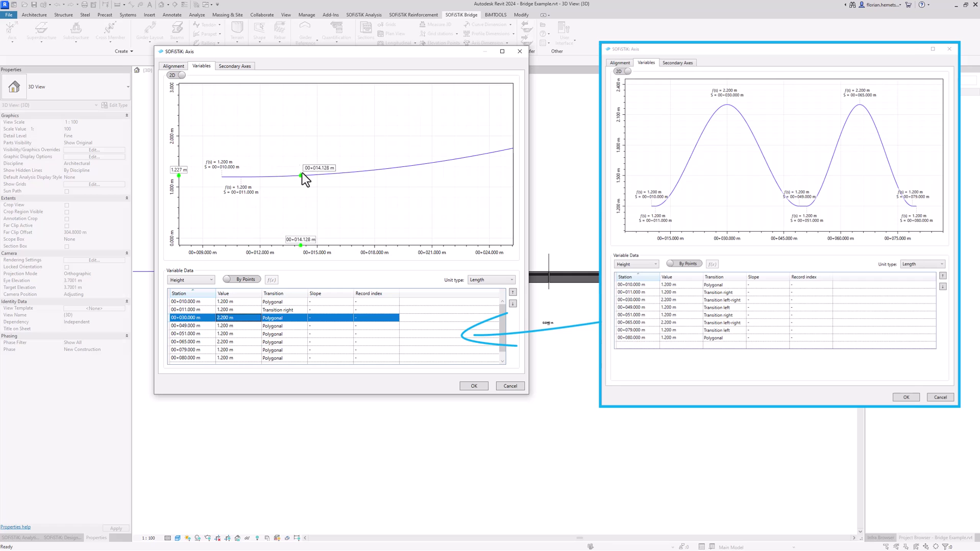
pyautogui.scroll(-4, 260, 175)
pyautogui.scroll(3, 439, 139)
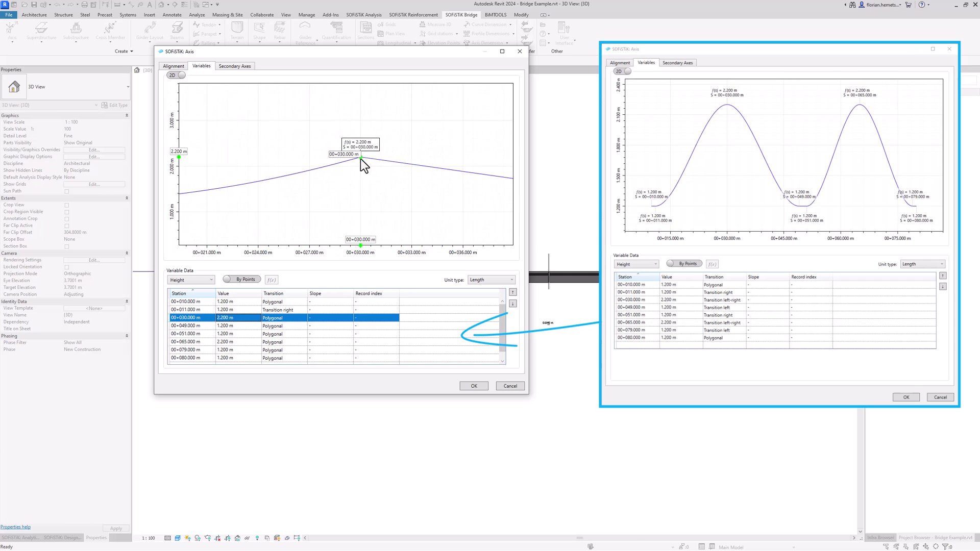
pyautogui.click(297, 317)
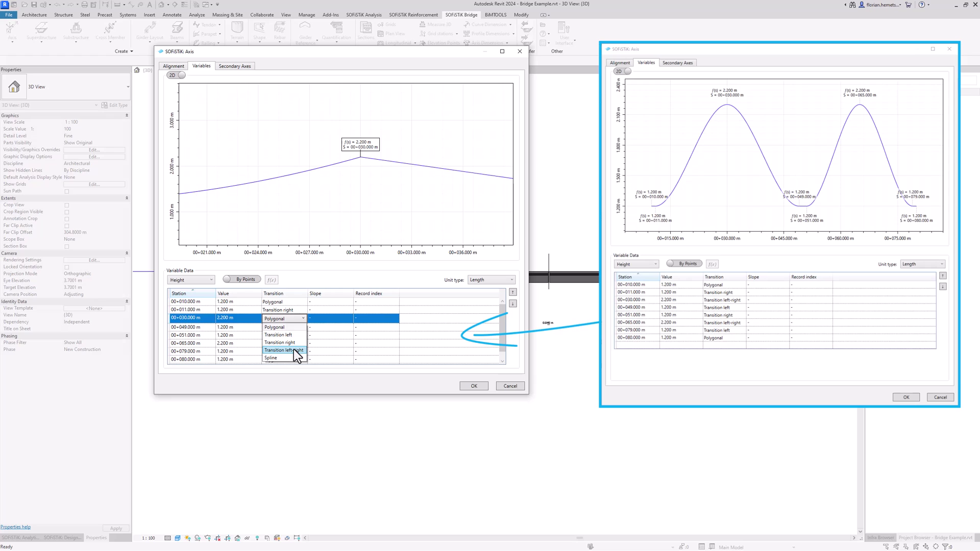
pyautogui.click(293, 350)
pyautogui.click(285, 309)
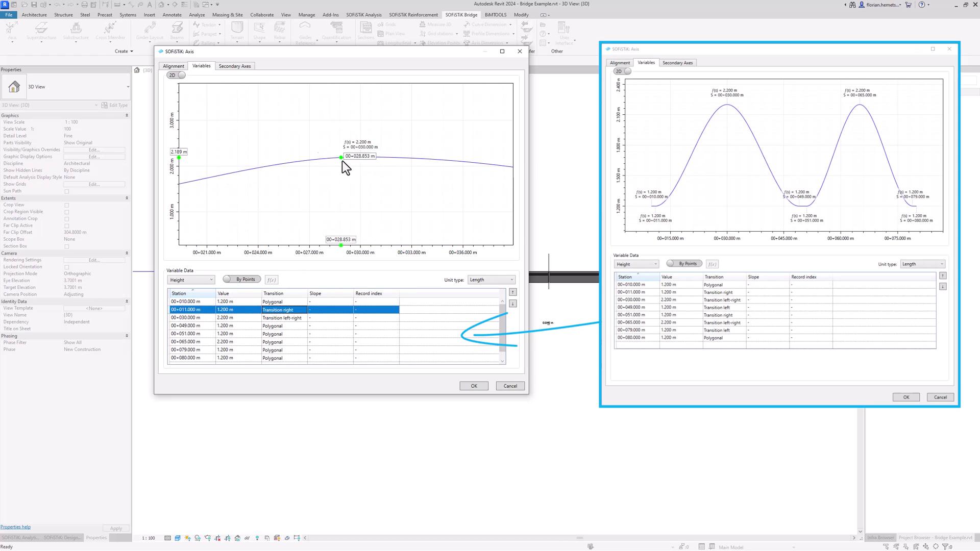
pyautogui.scroll(-4, 257, 137)
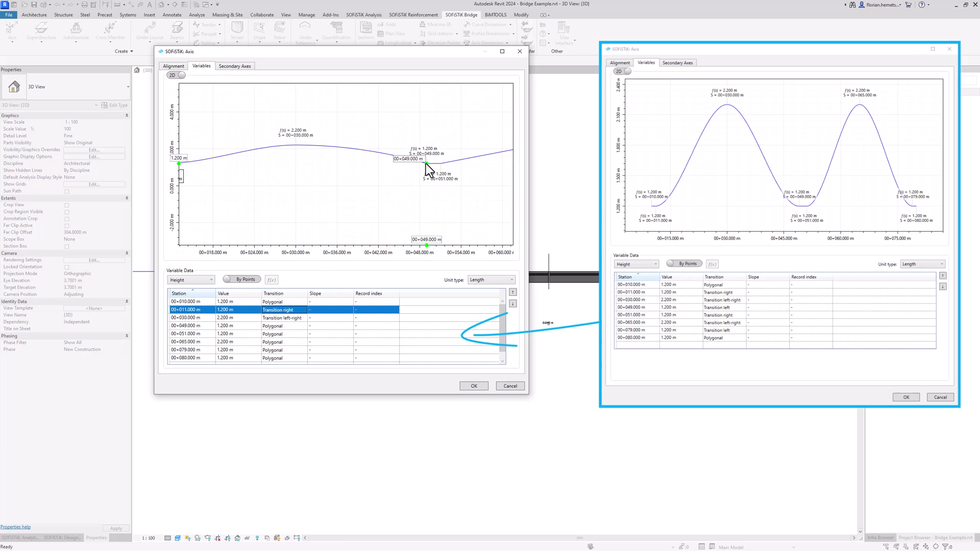
# Give the 00+049.000 m point a left transition and 00+051.000 m a right transition.
pyautogui.click(297, 325)
pyautogui.click(298, 325)
pyautogui.click(298, 326)
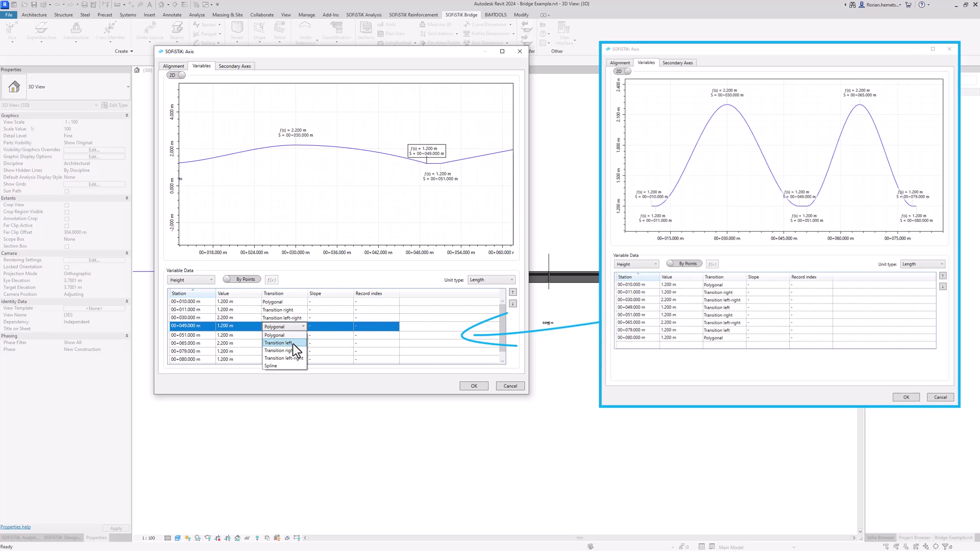
pyautogui.click(281, 337)
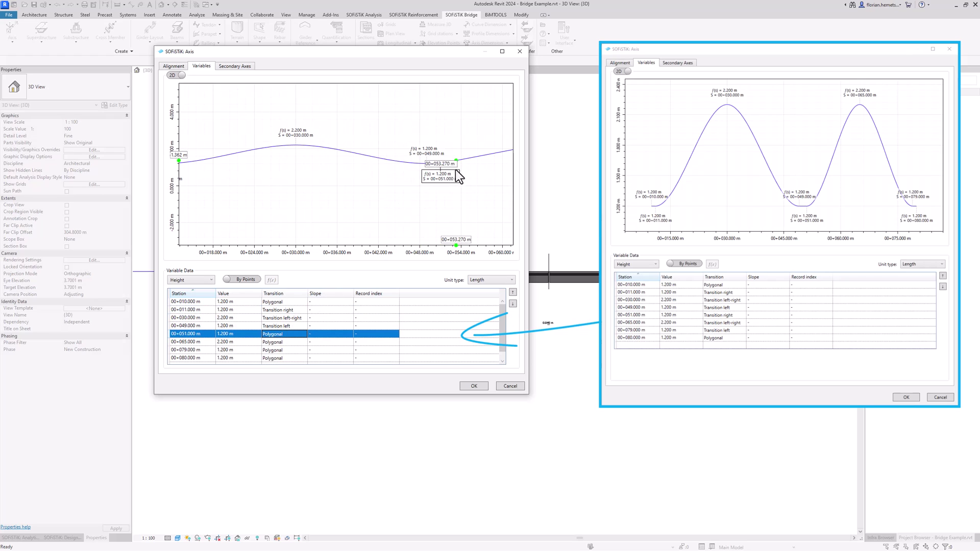
pyautogui.click(293, 334)
pyautogui.click(293, 334)
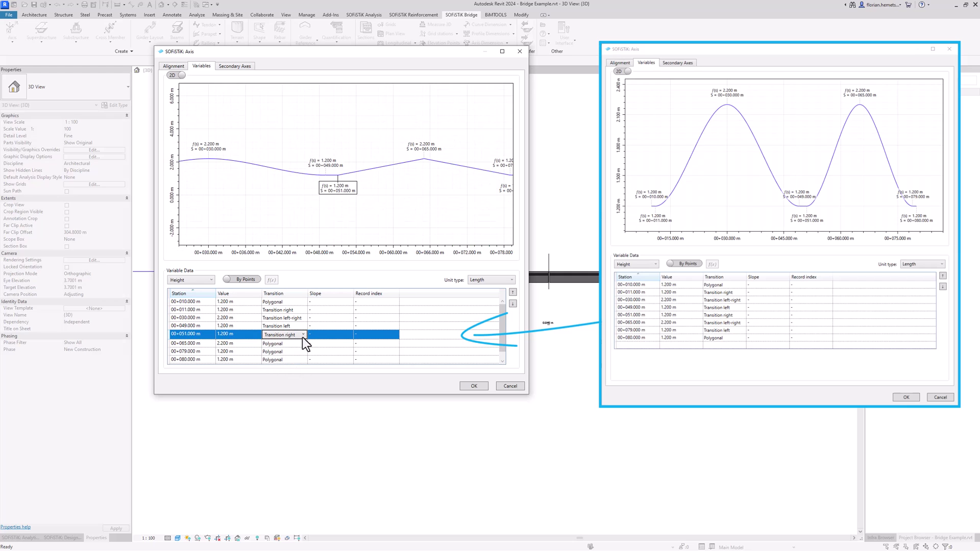
pyautogui.click(293, 343)
# Make 00+065.000 m left-right and 00+079.000 m left, then apply the axis changes.
pyautogui.click(295, 343)
pyautogui.click(277, 375)
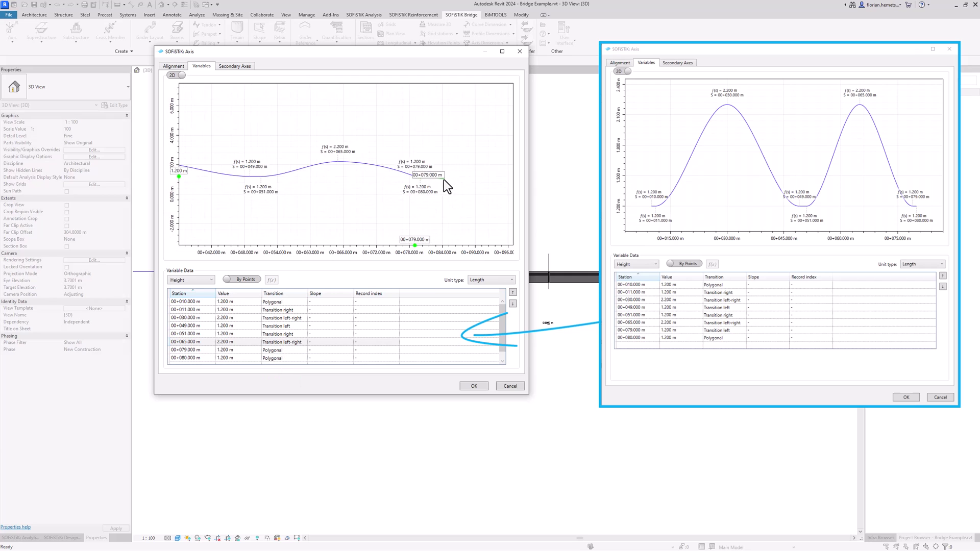
pyautogui.click(281, 350)
pyautogui.click(281, 350)
pyautogui.click(281, 350)
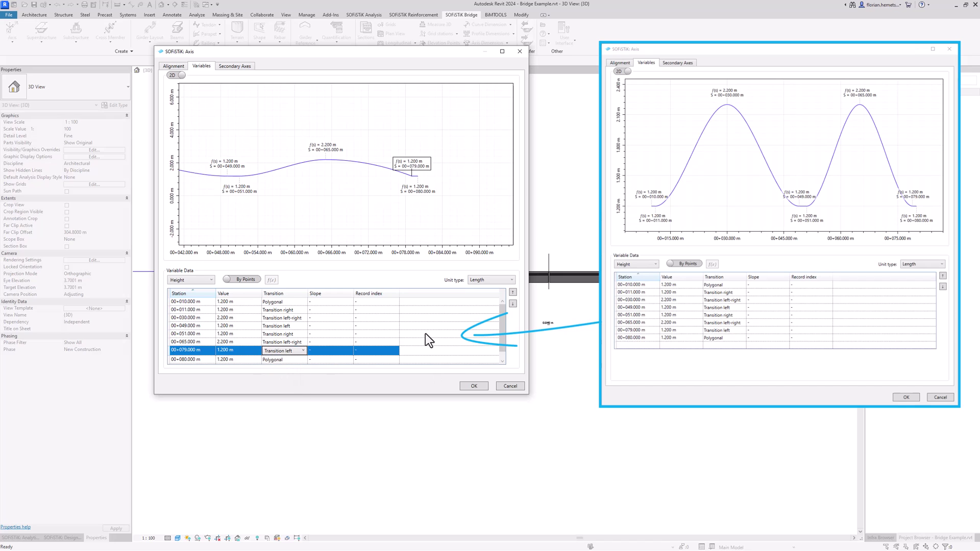
pyautogui.click(298, 327)
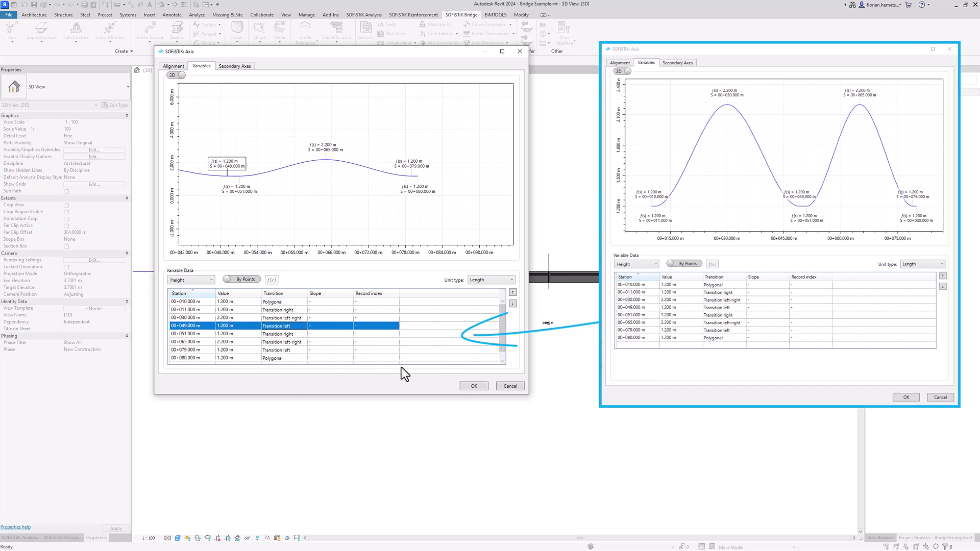
pyautogui.click(462, 385)
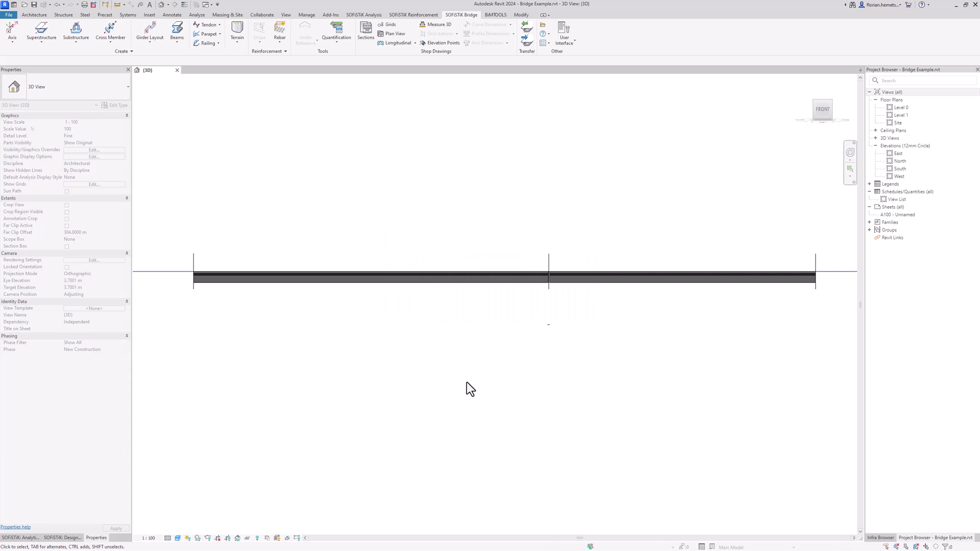
# Orbit to a 3D view of the deck, select the first segment and start Superstructure Edit.
pyautogui.keyDown('shift'); pyautogui.moveTo(442, 320); pyautogui.dragTo(562, 393, button='middle'); pyautogui.keyUp('shift')
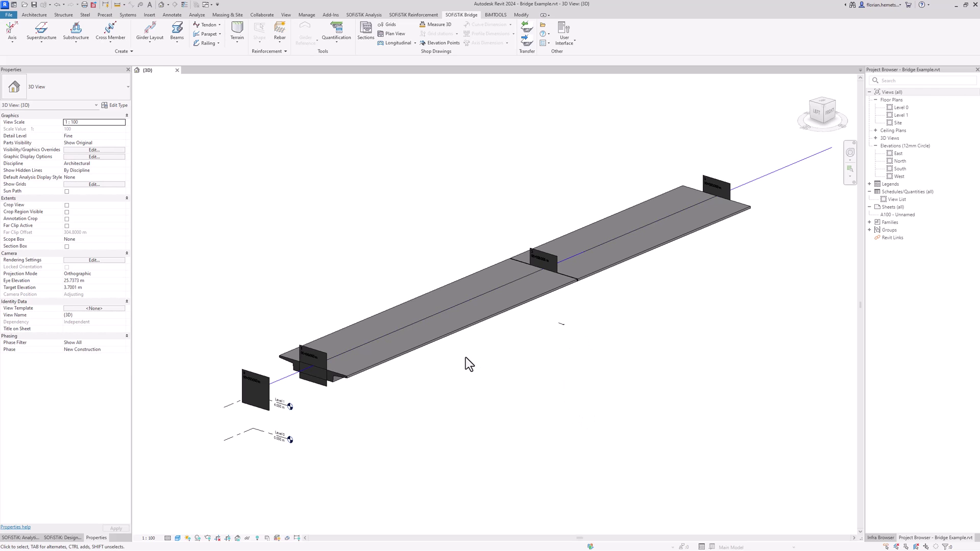
pyautogui.click(477, 323)
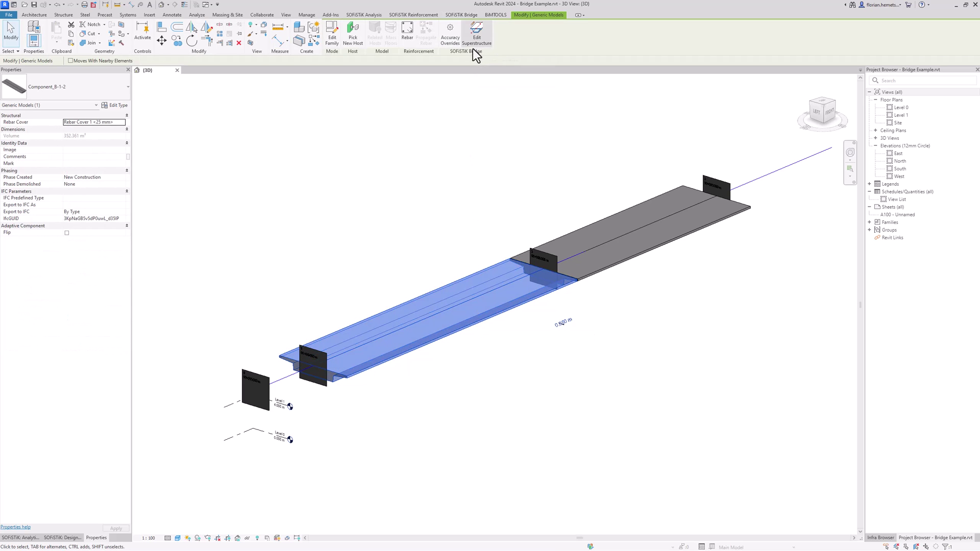
pyautogui.click(443, 203)
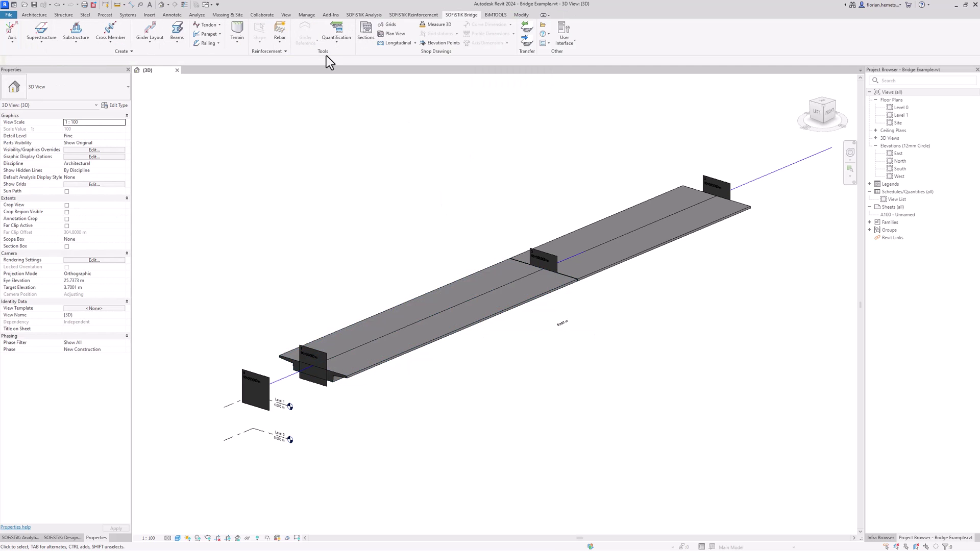
pyautogui.click(50, 41)
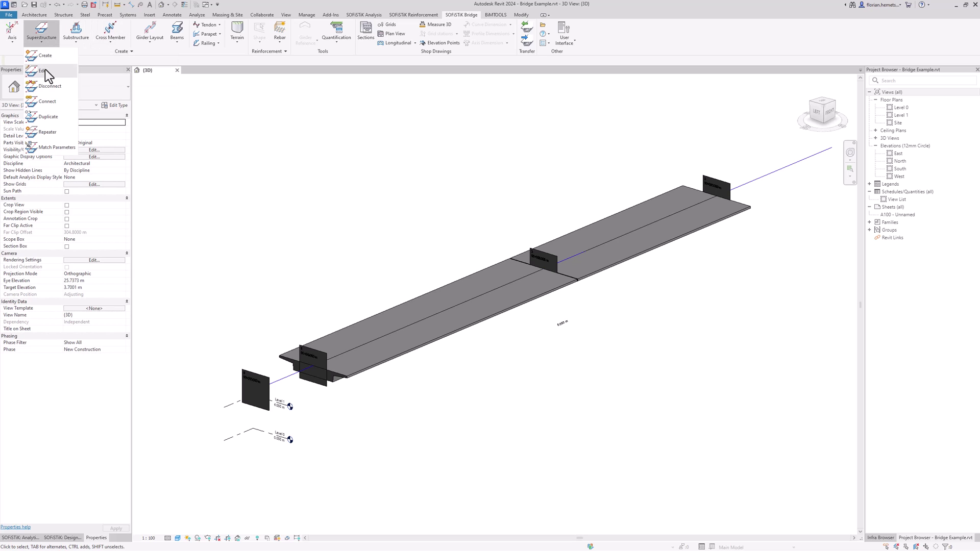
pyautogui.click(45, 70)
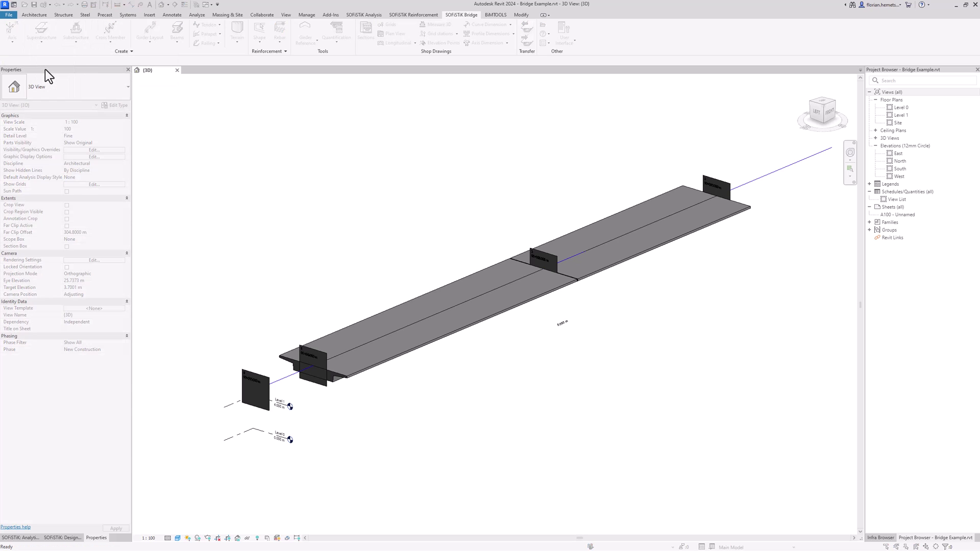
# Set the first segment's Height_Total to Variable driven by Height, preview it, and confirm.
pyautogui.click(461, 276)
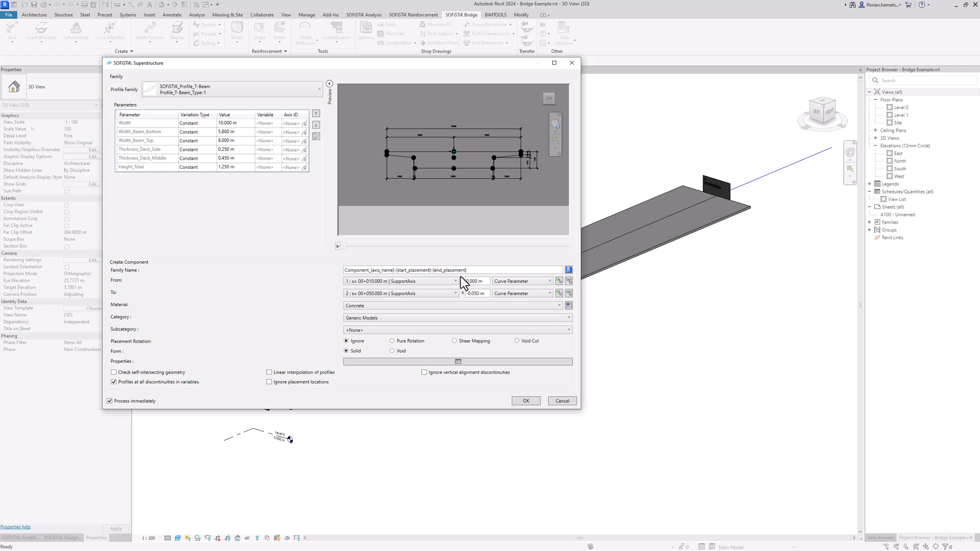
pyautogui.click(205, 170)
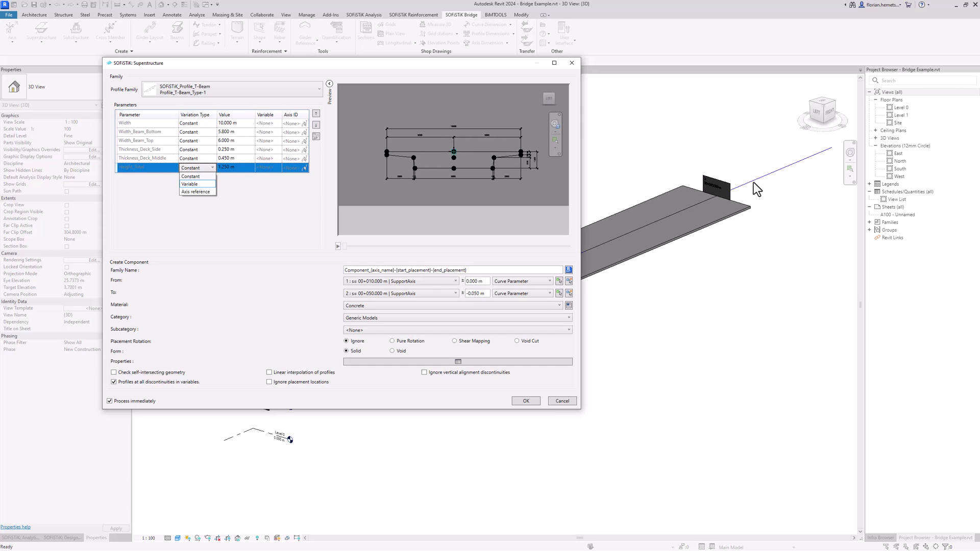
pyautogui.click(204, 186)
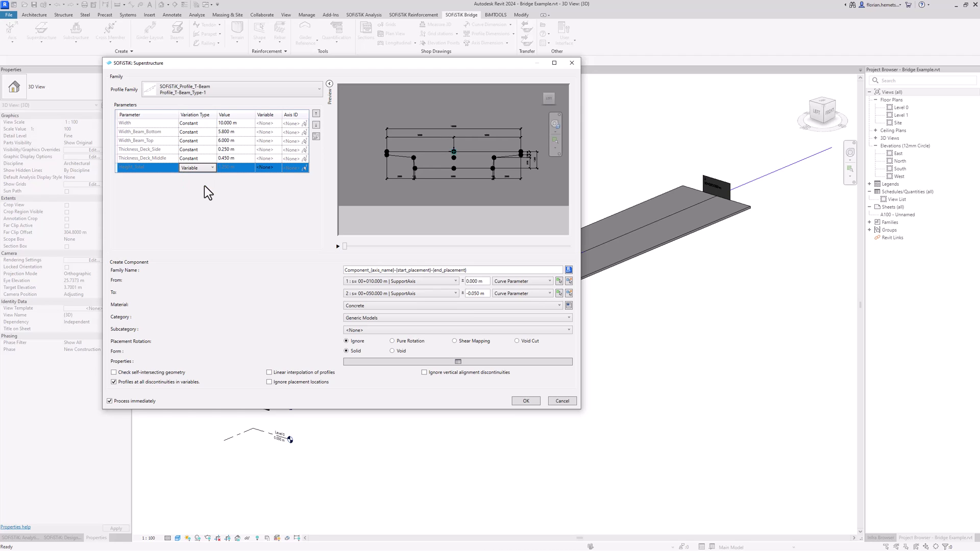
pyautogui.click(275, 168)
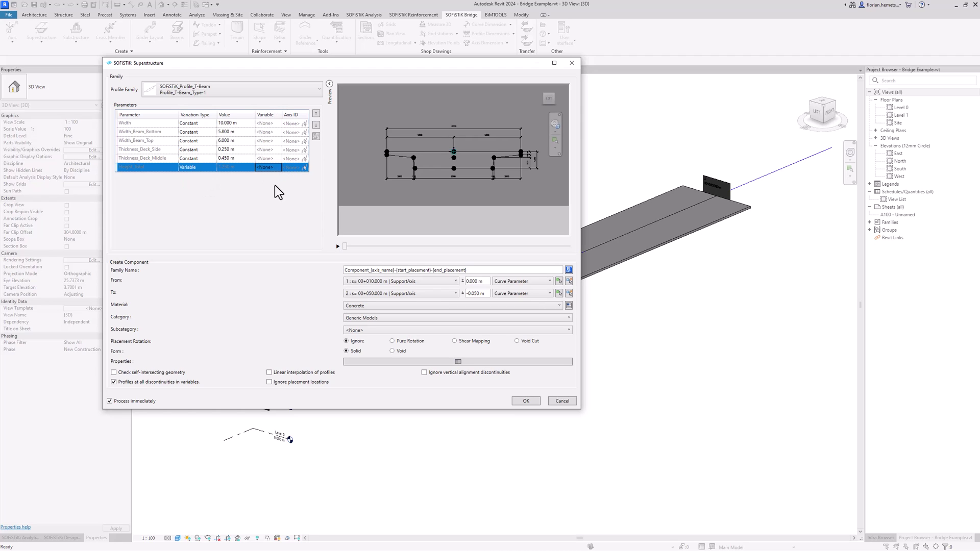
pyautogui.click(276, 169)
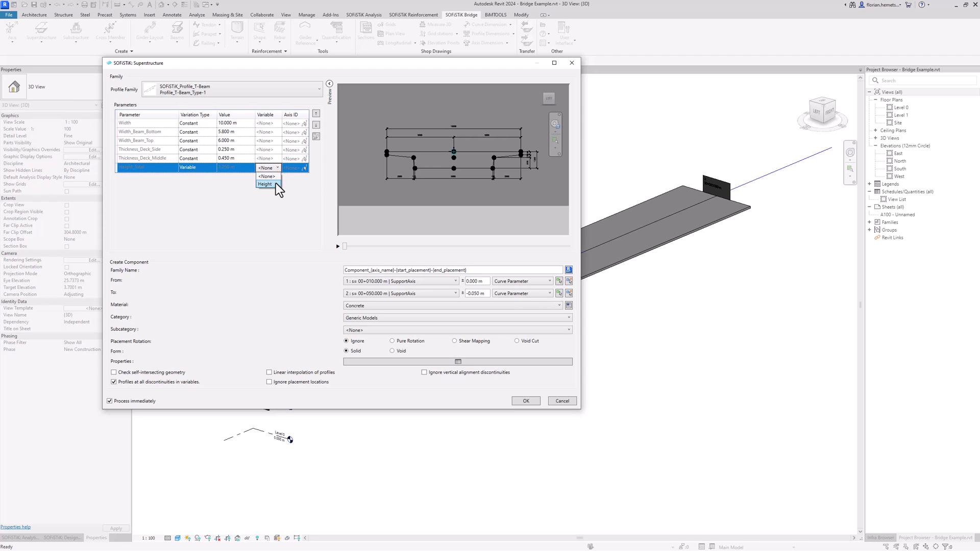
pyautogui.click(266, 183)
pyautogui.click(338, 247)
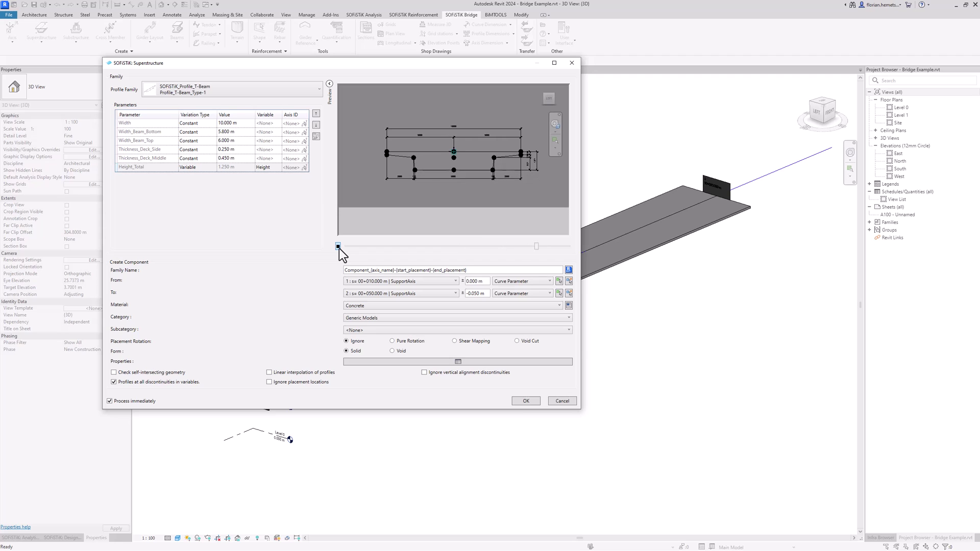
pyautogui.click(528, 400)
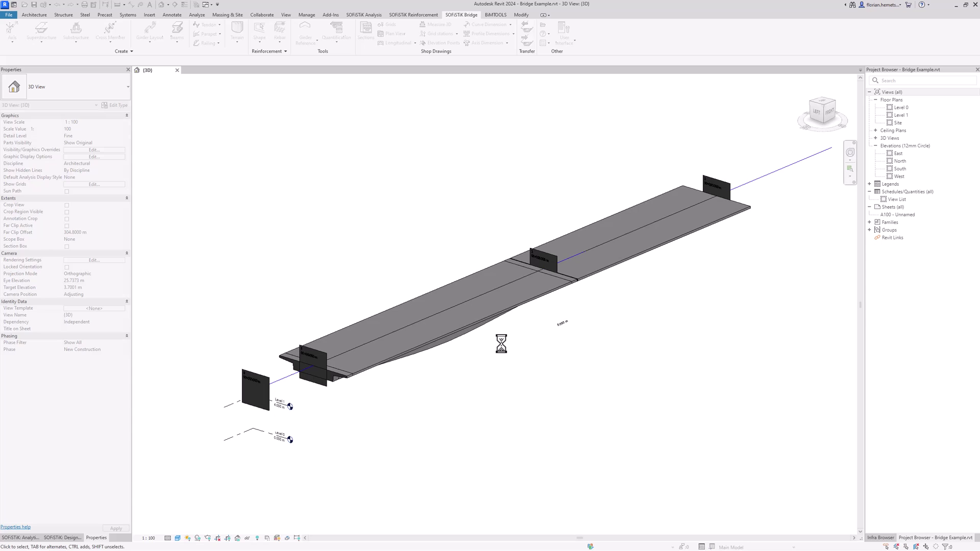
# Orbit toward the middle support, select Component_B-2-3 and open Edit Superstructure.
pyautogui.keyDown('shift'); pyautogui.moveTo(511, 393); pyautogui.dragTo(463, 305, button='middle'); pyautogui.keyUp('shift')
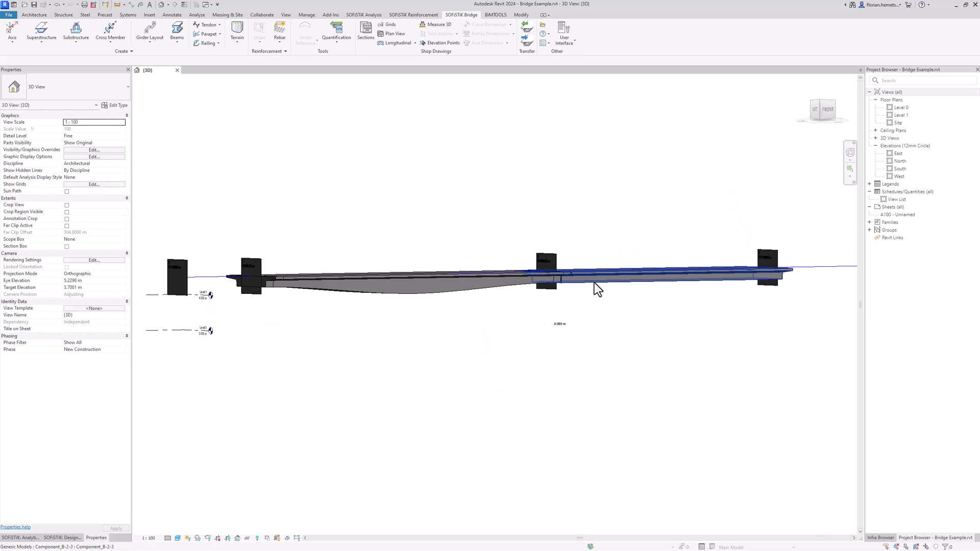
pyautogui.scroll(4, 594, 283)
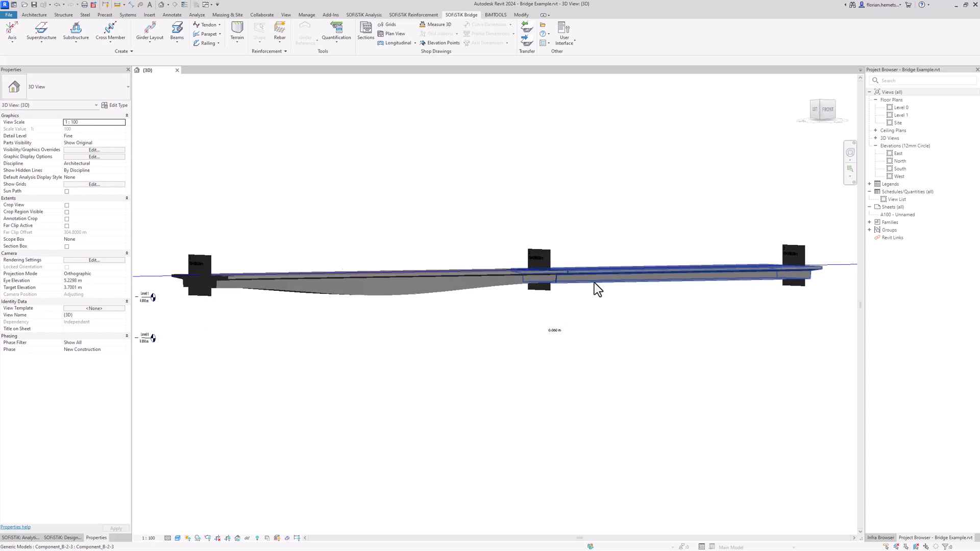
pyautogui.moveTo(594, 282)
pyautogui.keyDown('shift'); pyautogui.mouseDown(button='middle')
pyautogui.moveTo(621, 350)
pyautogui.moveTo(598, 267)
pyautogui.mouseUp(button='middle'); pyautogui.keyUp('shift')
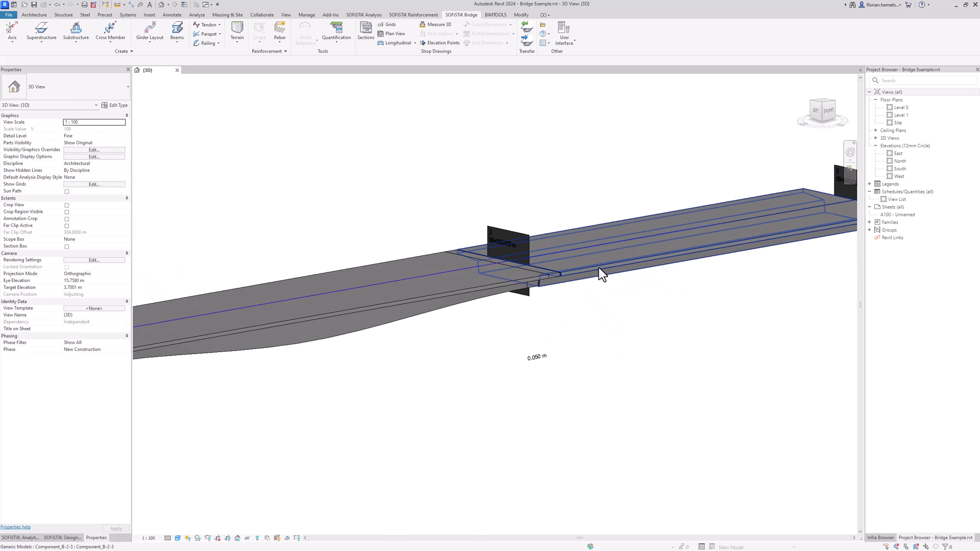
pyautogui.click(598, 268)
pyautogui.click(477, 36)
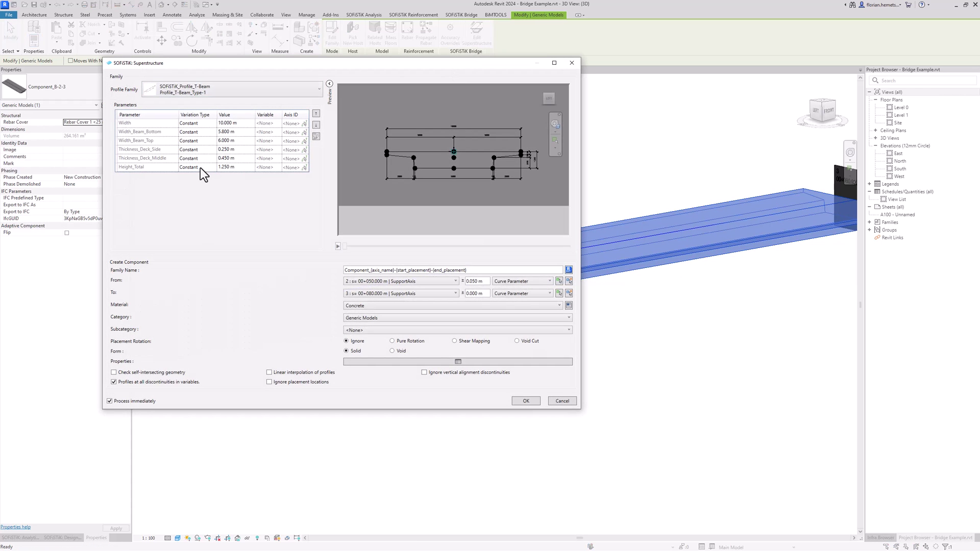
# Set Component_B-2-3's Height_Total Variation Type to Variable using Height, then click OK.
pyautogui.click(200, 168)
pyautogui.click(204, 185)
pyautogui.click(272, 168)
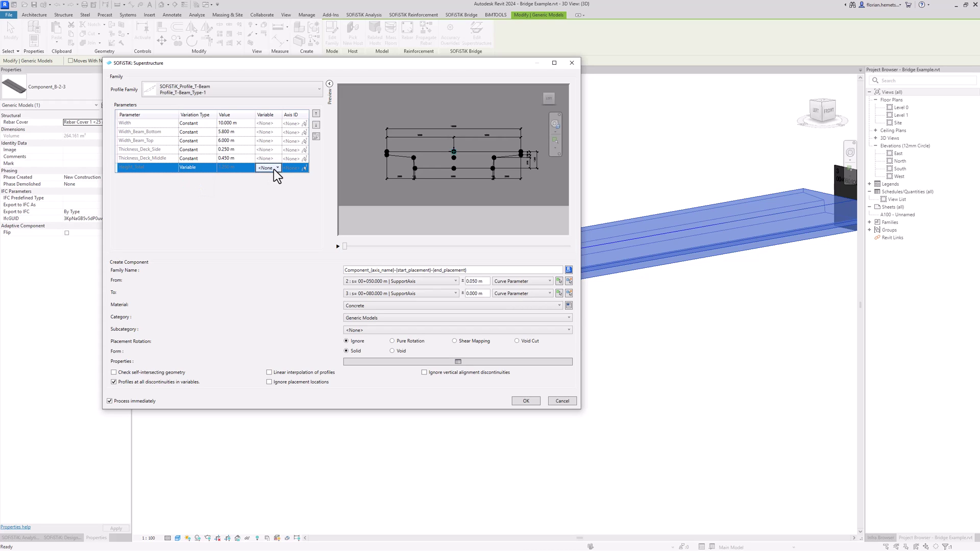
pyautogui.click(271, 185)
pyautogui.click(525, 401)
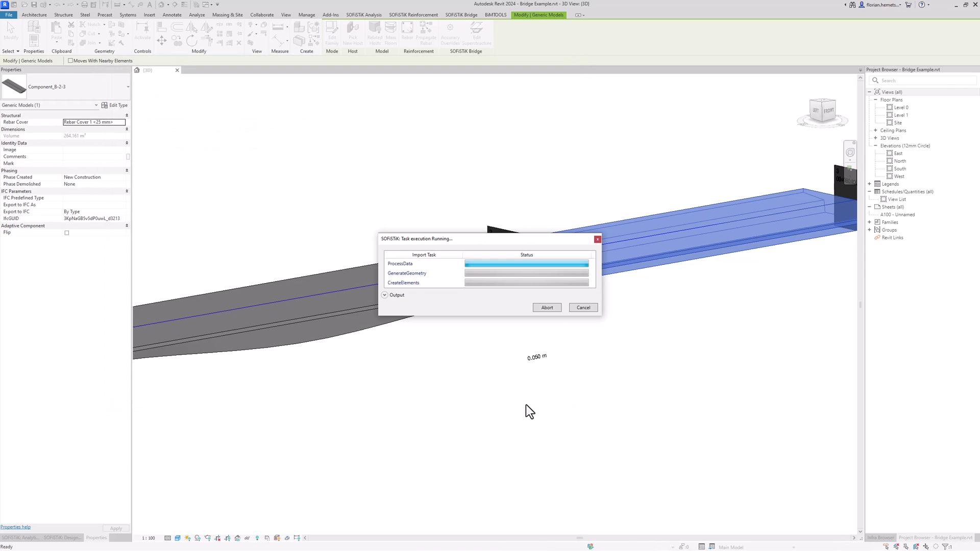